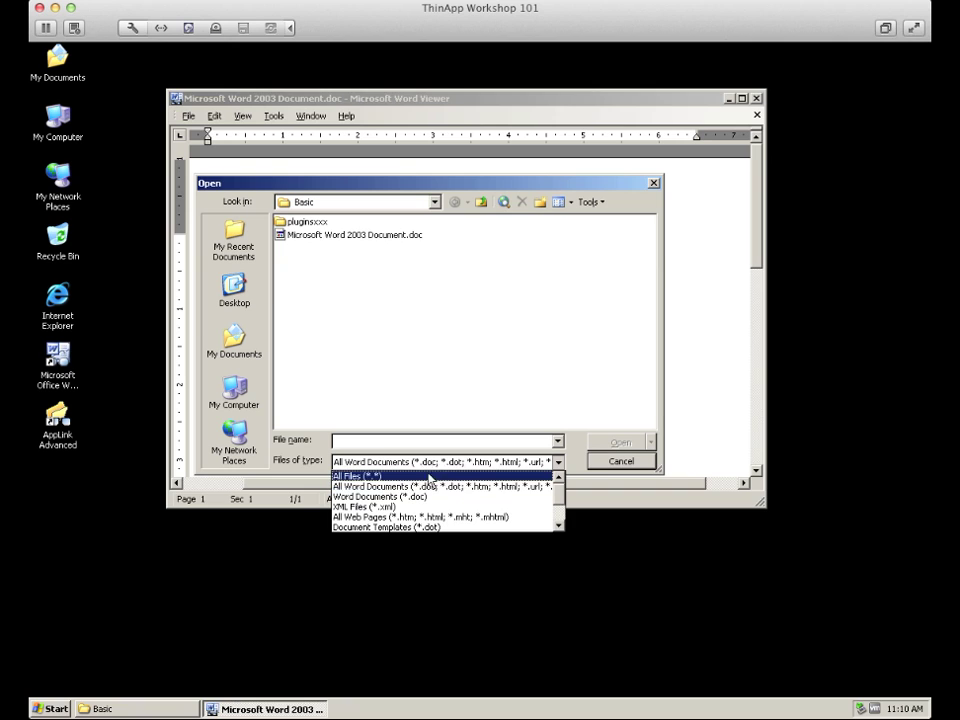
Try to open Microsoft Word 2007 Document.docx with the All Files filter, cancel the file conversion, and close the viewer.
{"action": "left_click", "coordinate": [357, 476]}
{"action": "left_click", "coordinate": [391, 264]}
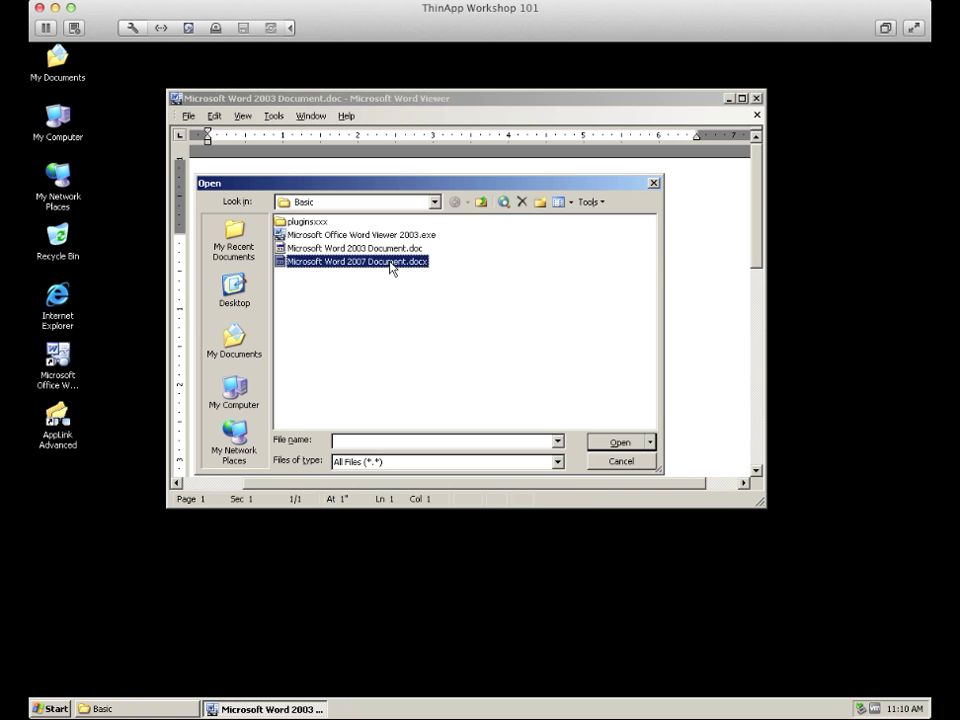
{"action": "left_click", "coordinate": [622, 441]}
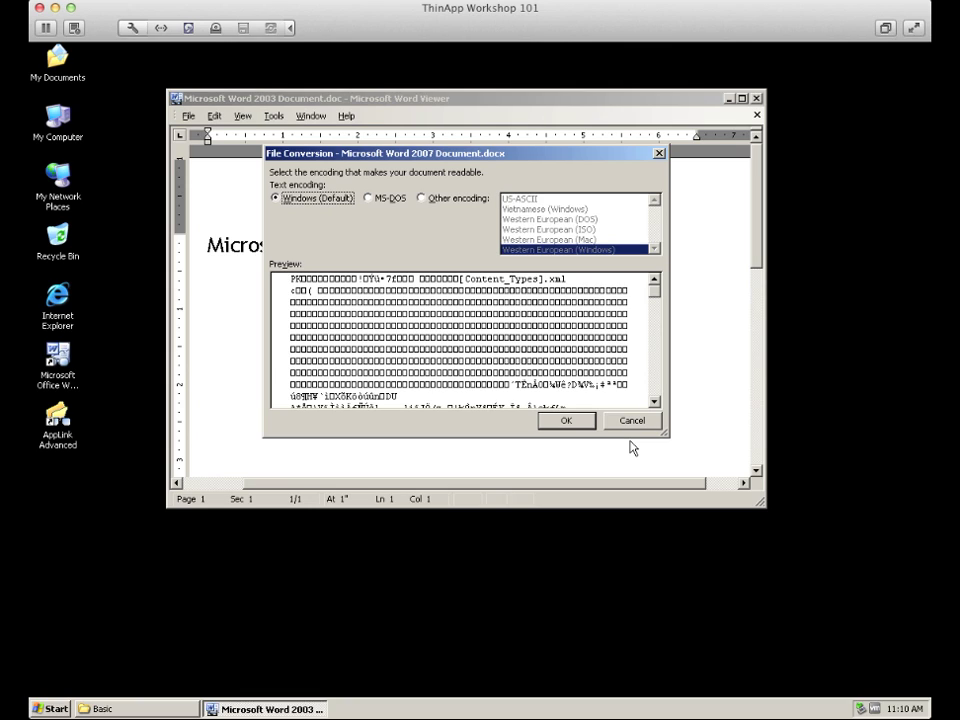
{"action": "left_click", "coordinate": [632, 421]}
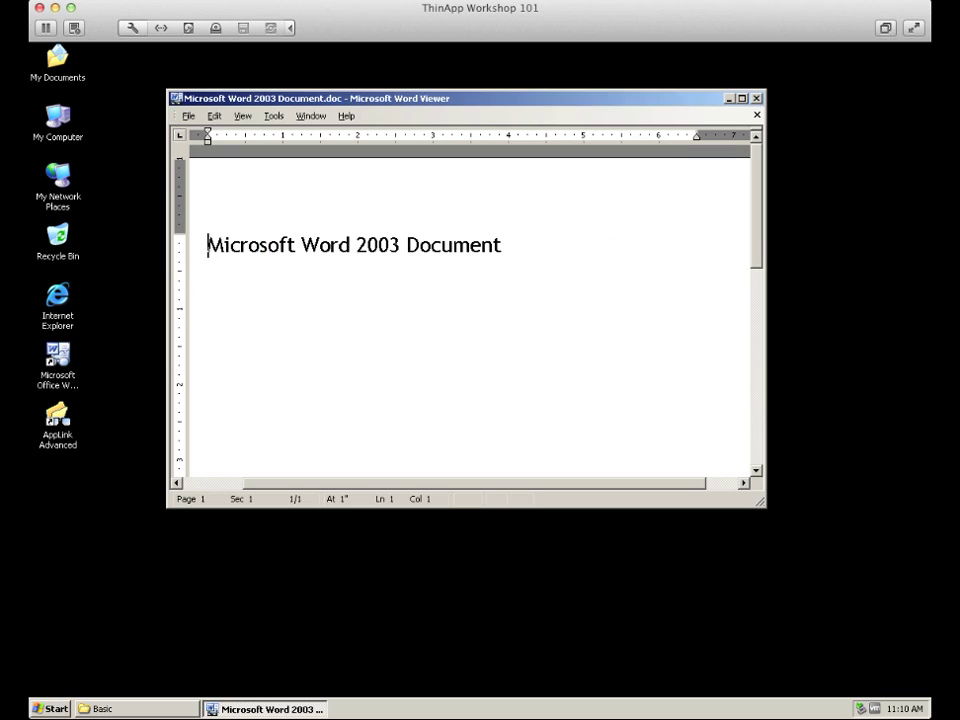
{"action": "left_click", "coordinate": [757, 98]}
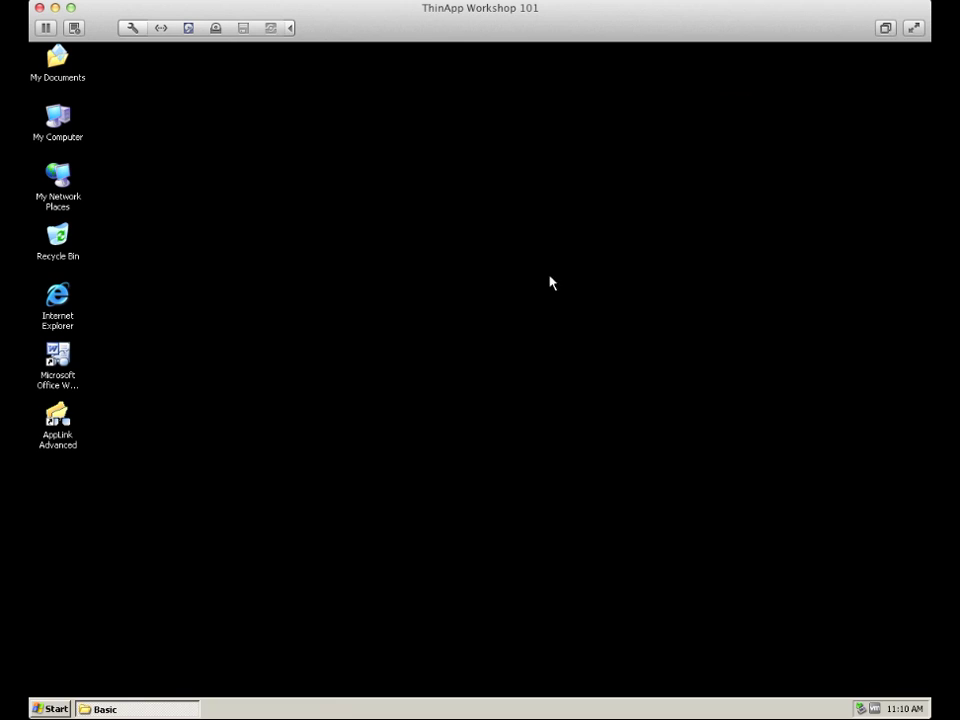
Bring up the Basic folder and check the contents of its pluginsxxx subfolder, returning to Basic.
{"action": "left_click", "coordinate": [144, 708]}
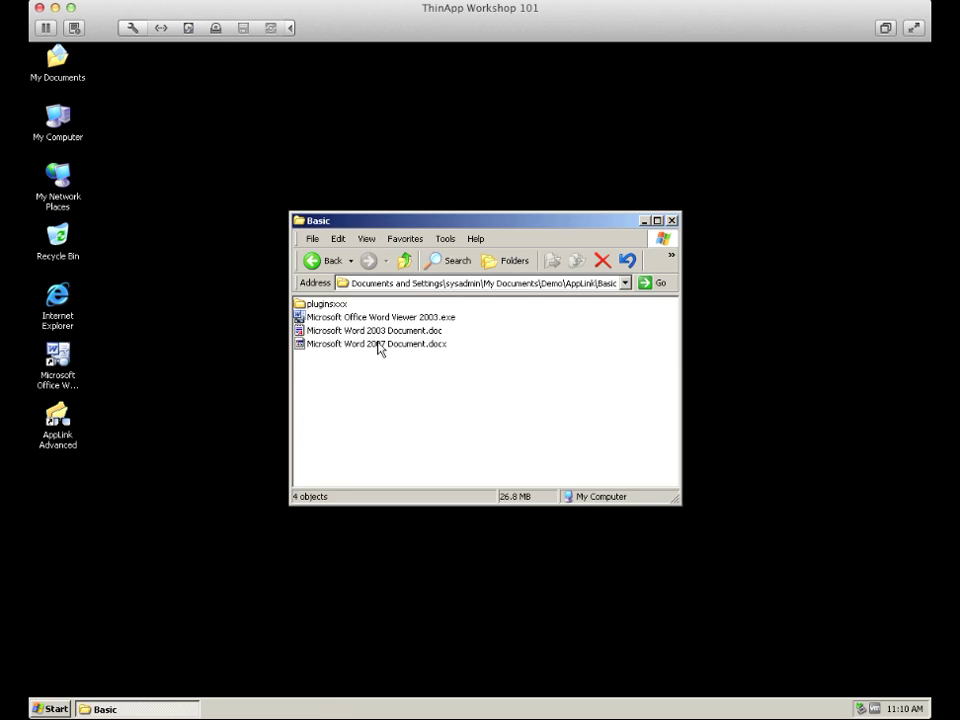
{"action": "double_click", "coordinate": [338, 304]}
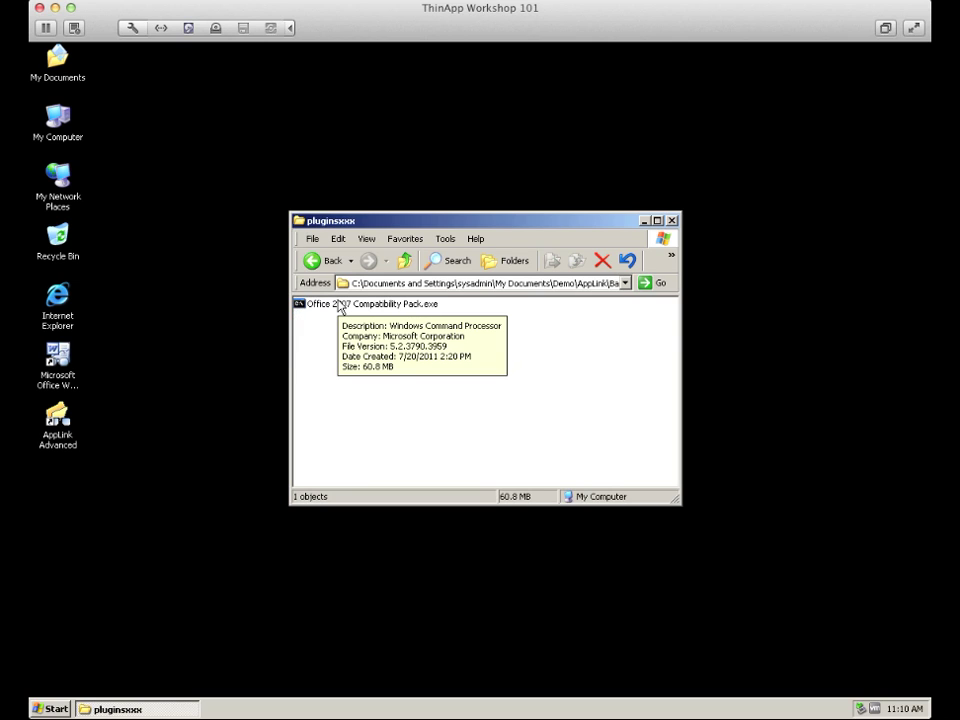
{"action": "left_click", "coordinate": [403, 261]}
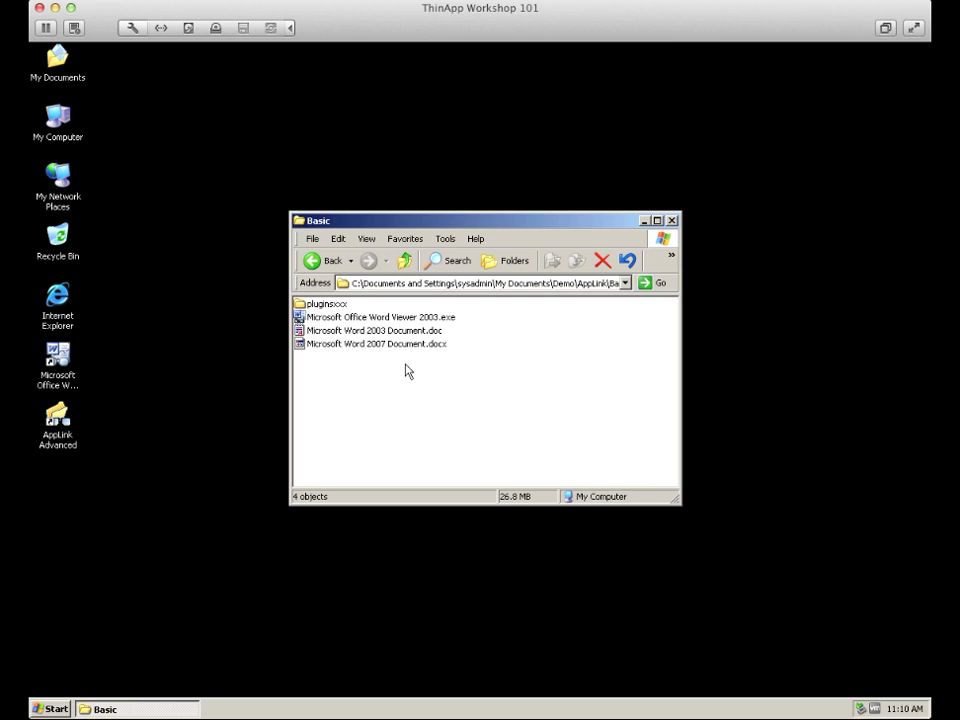
Rename the pluginsxxx folder to plugins and check its contents, returning to the Basic folder.
{"action": "left_click", "coordinate": [326, 304]}
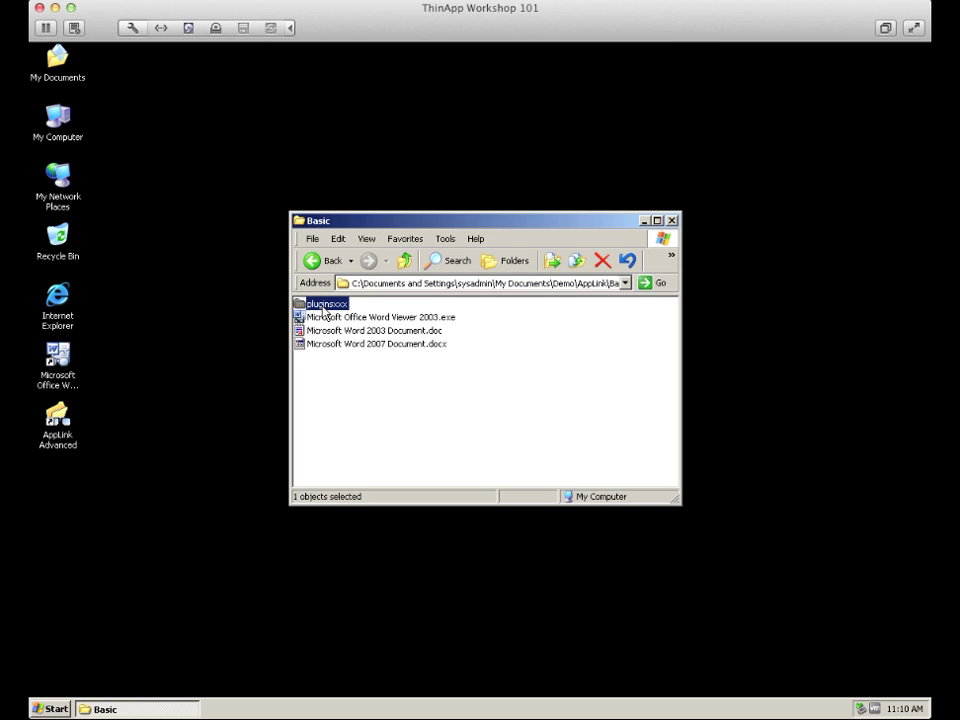
{"action": "key", "text": "F2"}
{"action": "key", "text": "End"}
{"action": "key", "text": "BackSpace"}
{"action": "key", "text": "BackSpace"}
{"action": "key", "text": "BackSpace"}
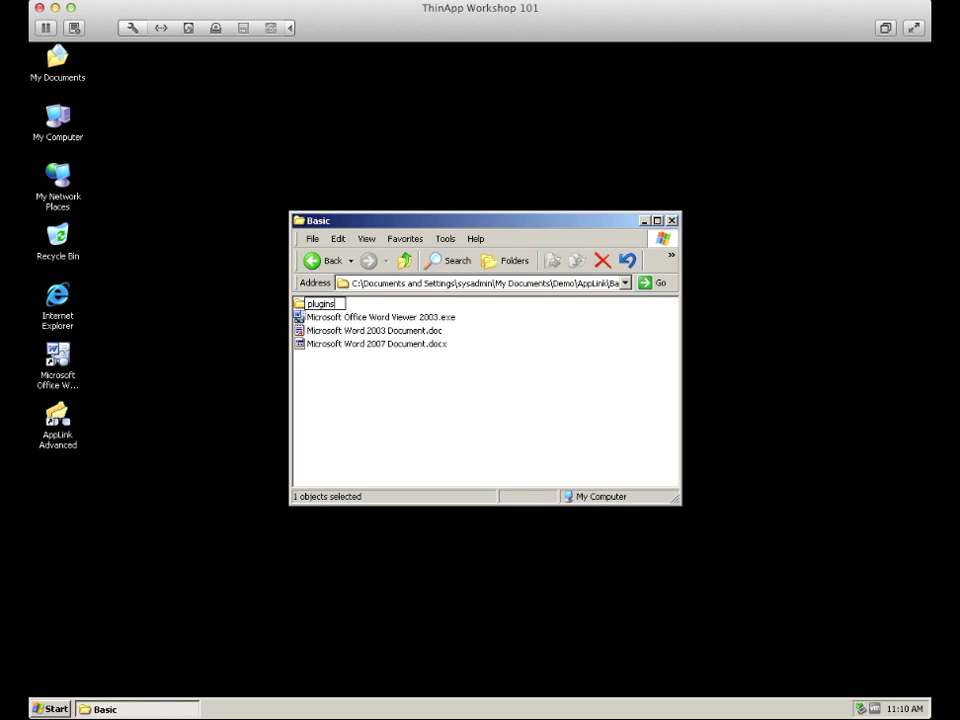
{"action": "key", "text": "Return"}
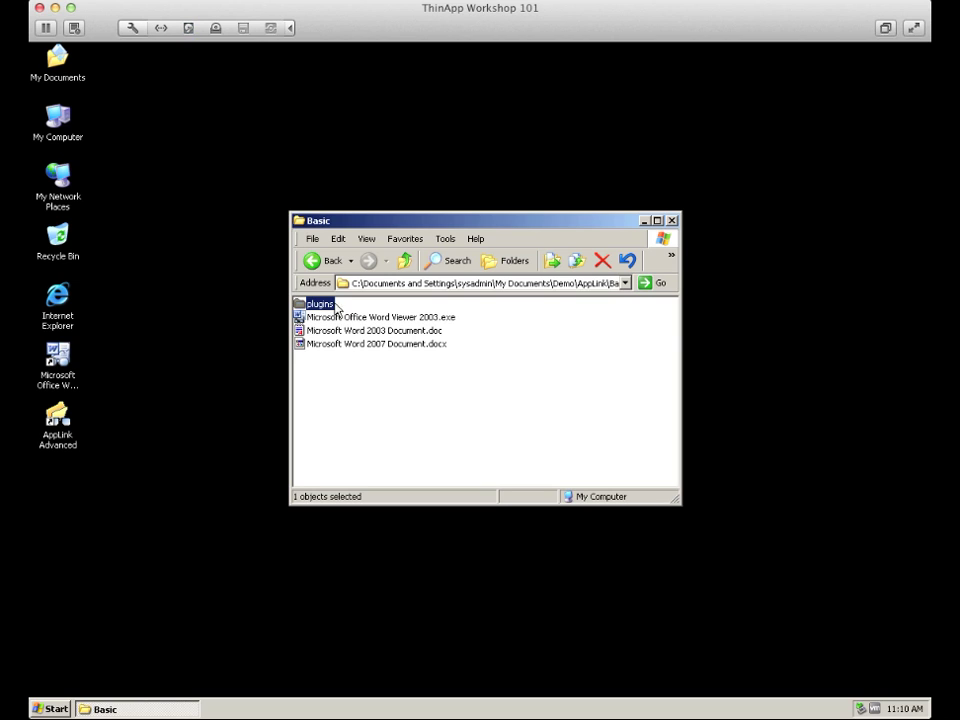
{"action": "double_click", "coordinate": [324, 310]}
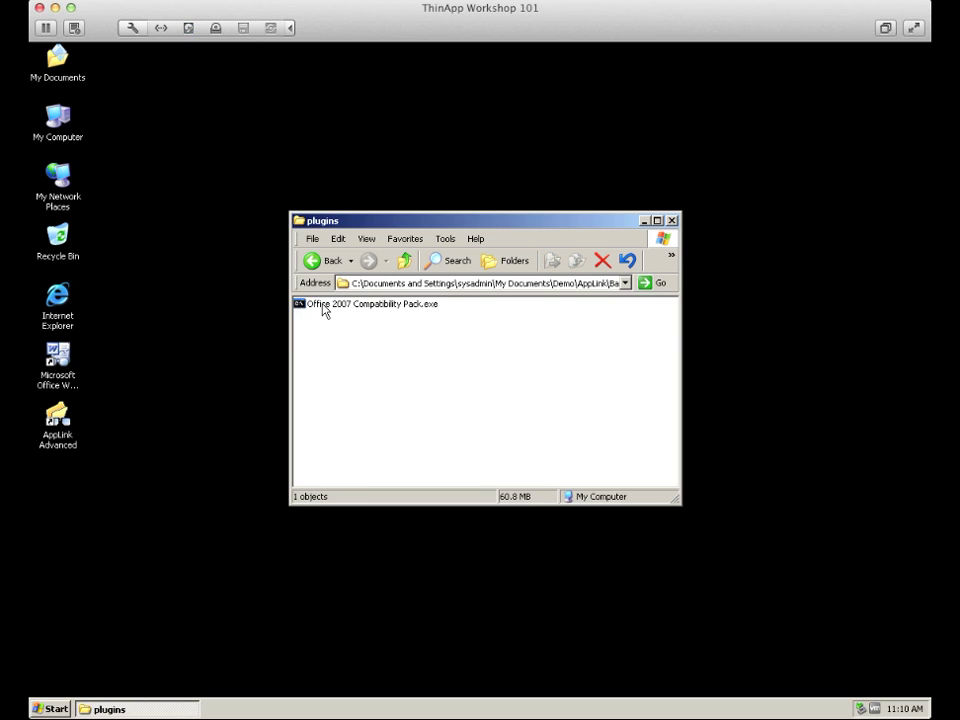
{"action": "left_click", "coordinate": [404, 260]}
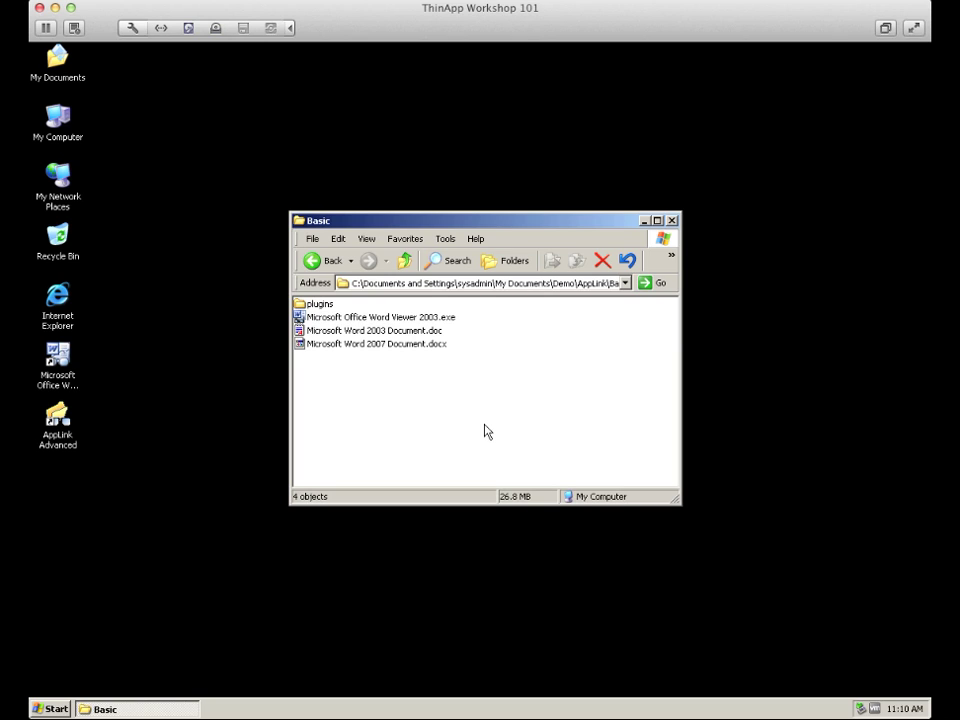
Launch Microsoft Office Word Viewer 2003.exe and open Microsoft Word 2003 Document.doc from Demo\AppLink\Basic.
{"action": "left_click", "coordinate": [388, 320]}
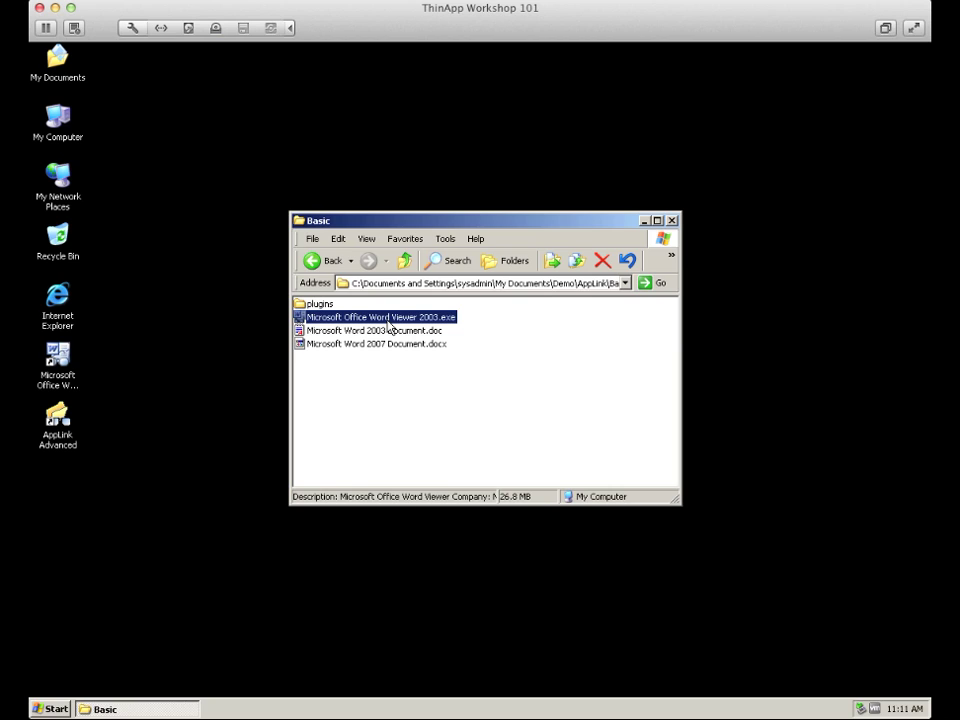
{"action": "double_click", "coordinate": [330, 318]}
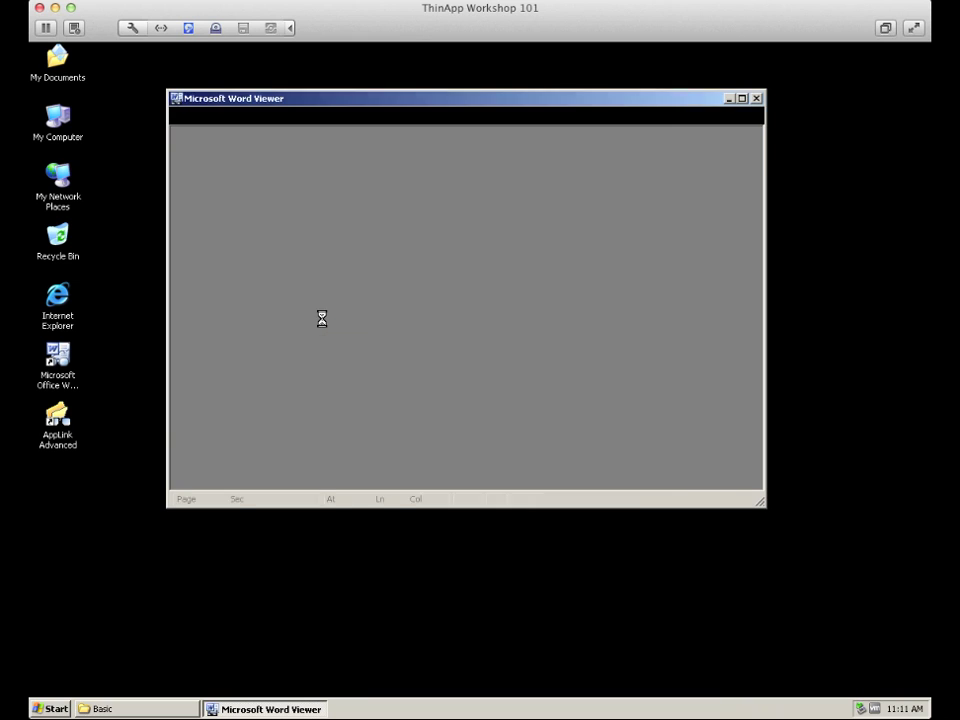
{"action": "double_click", "coordinate": [300, 235]}
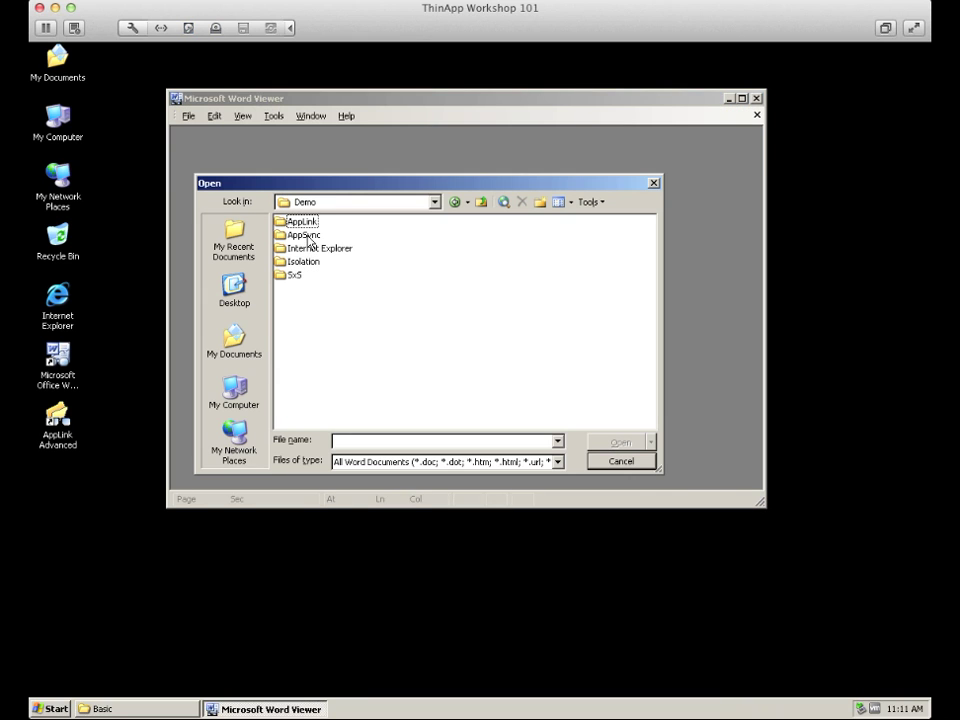
{"action": "double_click", "coordinate": [302, 223]}
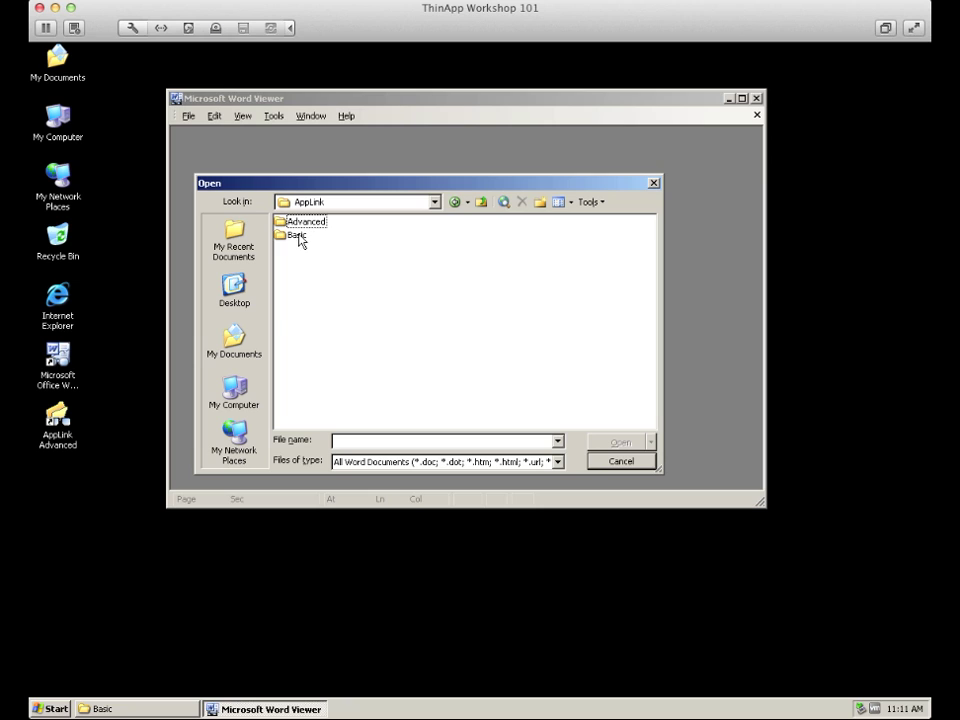
{"action": "double_click", "coordinate": [300, 236]}
{"action": "double_click", "coordinate": [300, 236]}
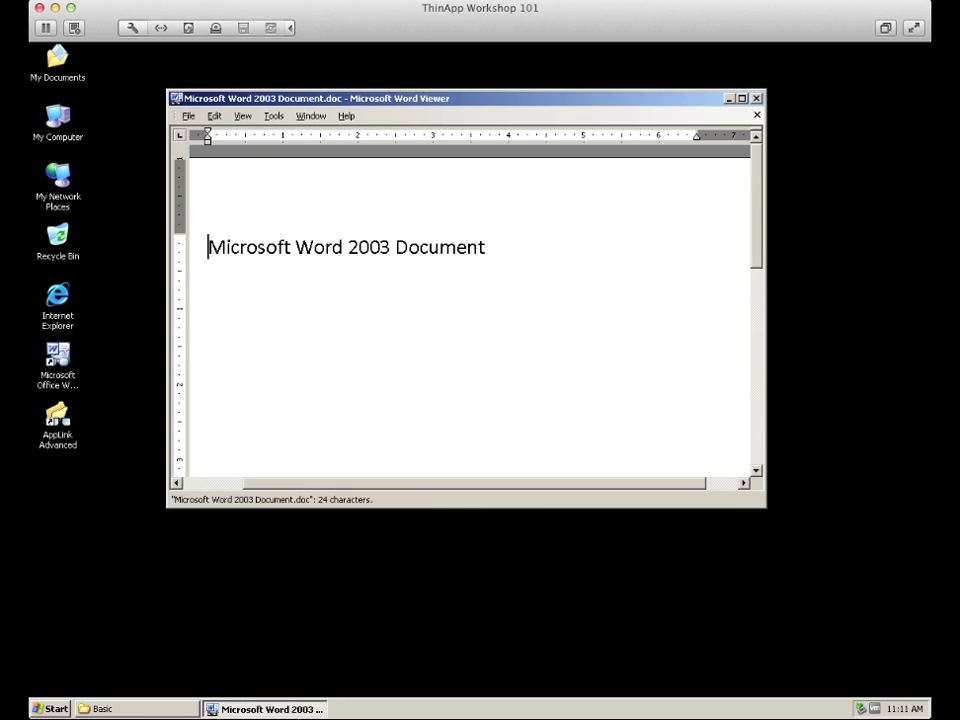
Open Microsoft Word 2007 Document.docx from the Basic folder with the All Files filter, and close both document windows after viewing.
{"action": "left_click", "coordinate": [188, 116]}
{"action": "left_click", "coordinate": [196, 133]}
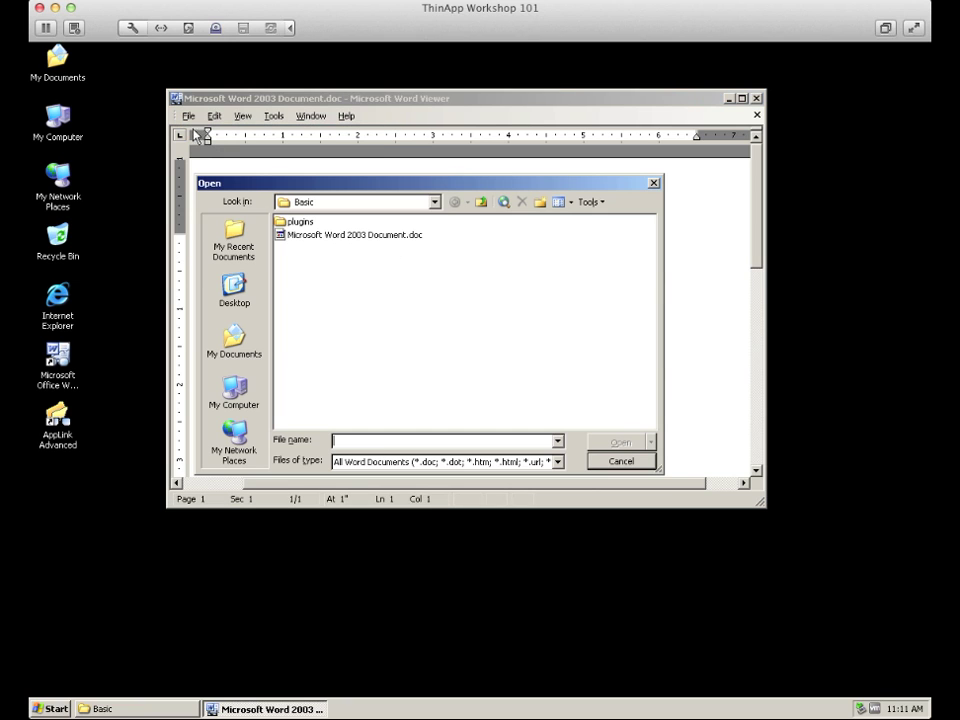
{"action": "left_click", "coordinate": [371, 465]}
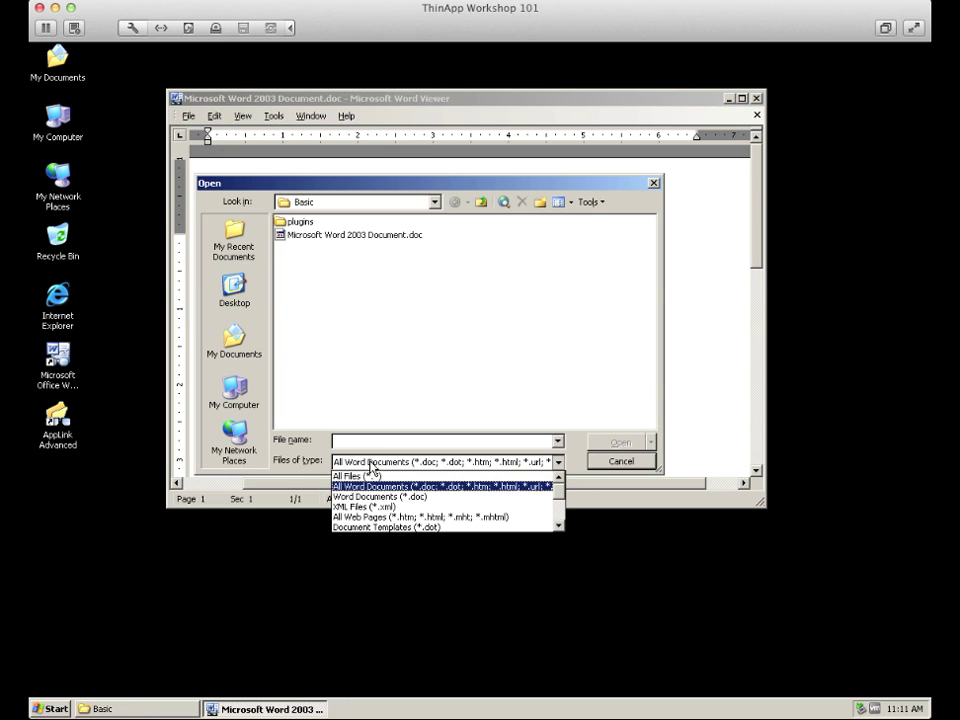
{"action": "left_click", "coordinate": [375, 484]}
{"action": "left_click", "coordinate": [375, 475]}
{"action": "left_click", "coordinate": [379, 475]}
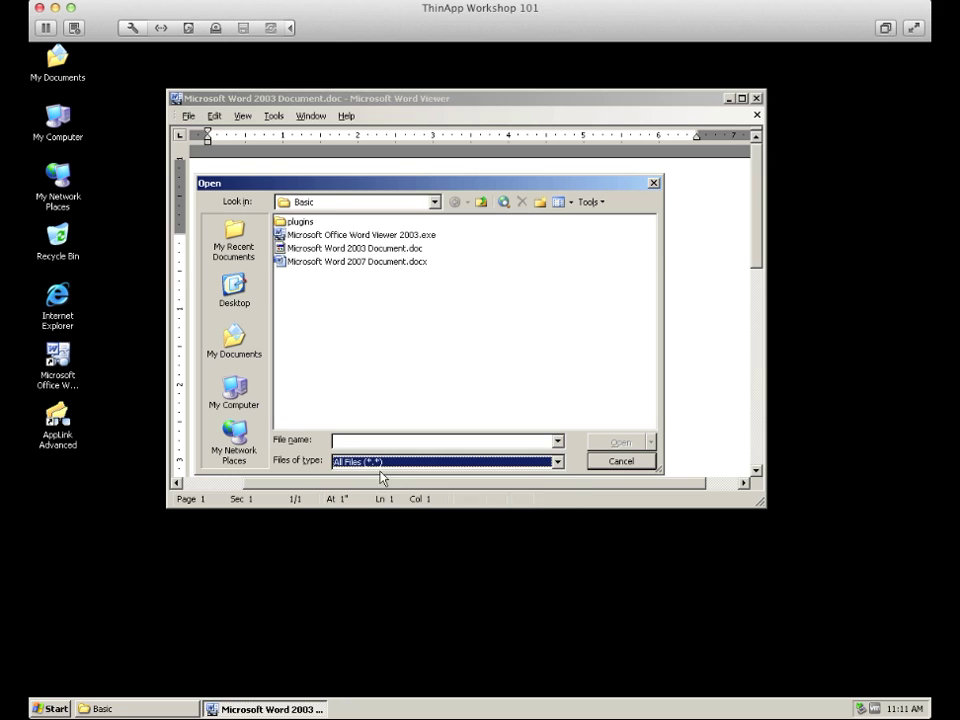
{"action": "left_click", "coordinate": [391, 264]}
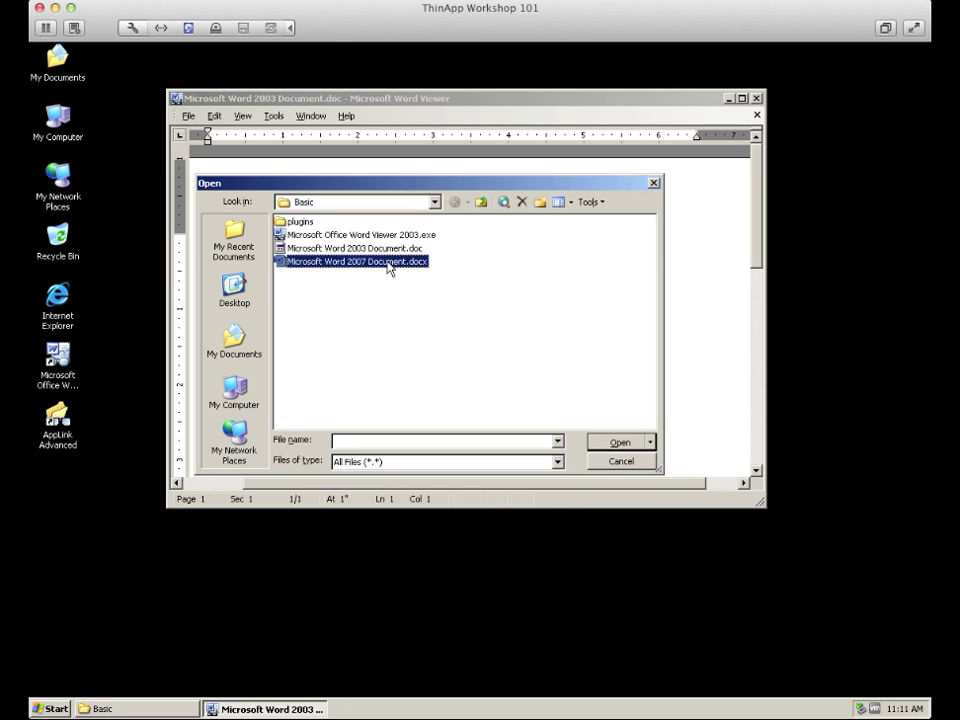
{"action": "double_click", "coordinate": [281, 264]}
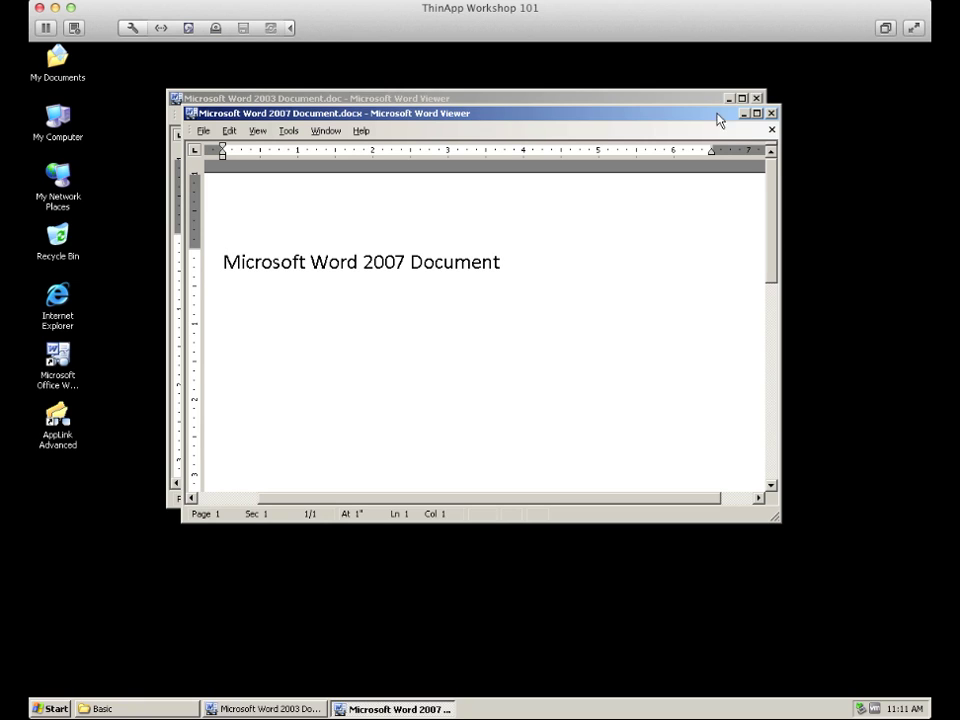
{"action": "left_click", "coordinate": [771, 113]}
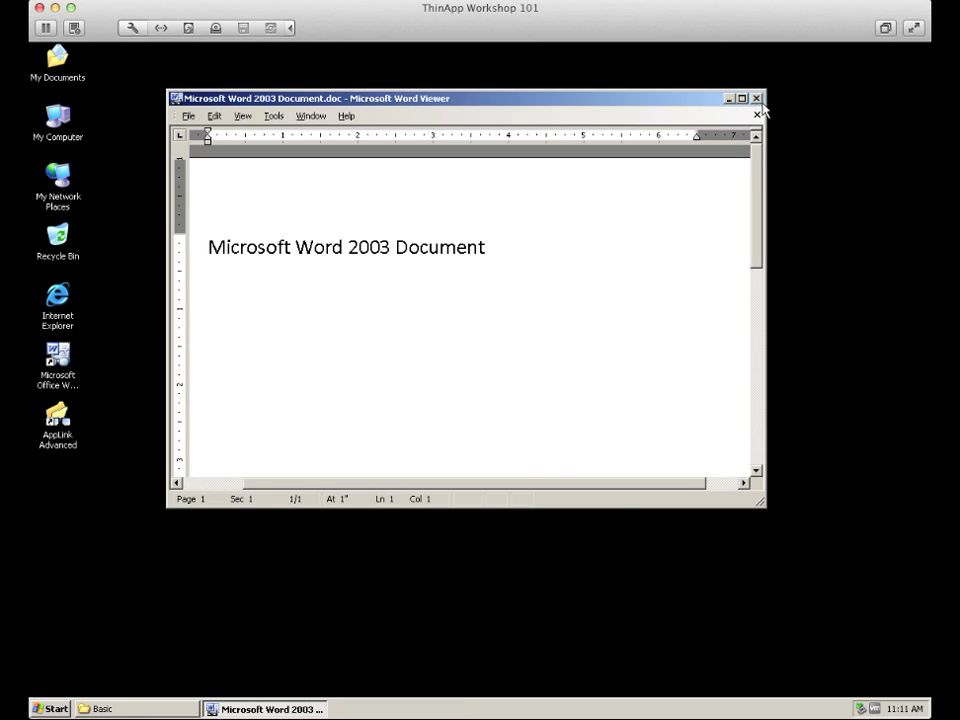
{"action": "left_click", "coordinate": [756, 98]}
Rename Office 2007 Compatibility Pack.exe in the plugins folder to Office 2007 Compatibility Pack.bak, accepting the extension change.
{"action": "double_click", "coordinate": [320, 304]}
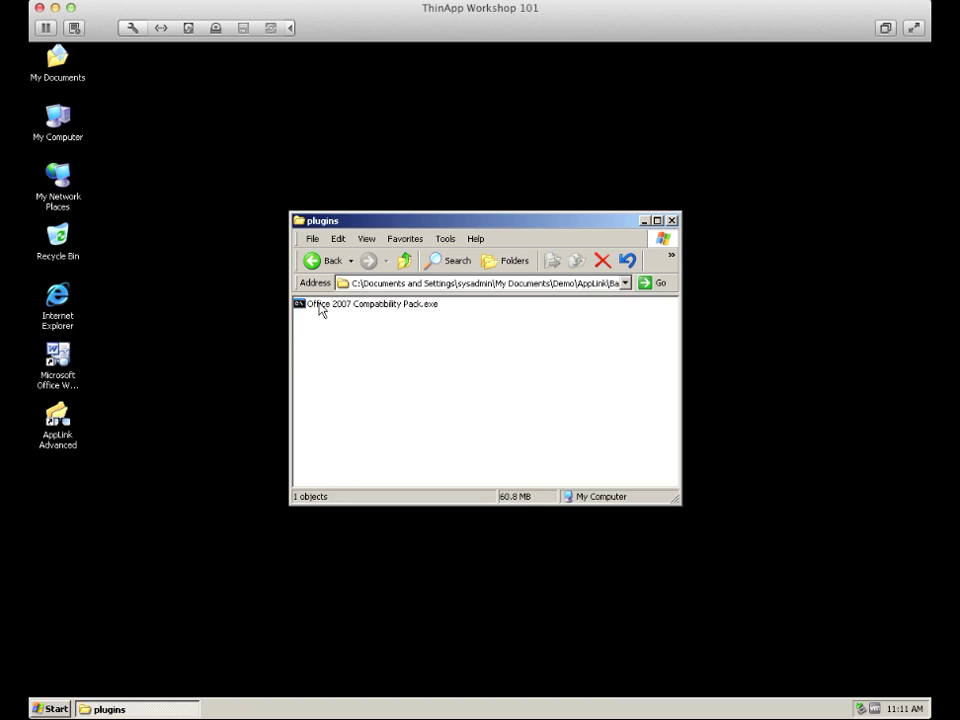
{"action": "right_click", "coordinate": [320, 306]}
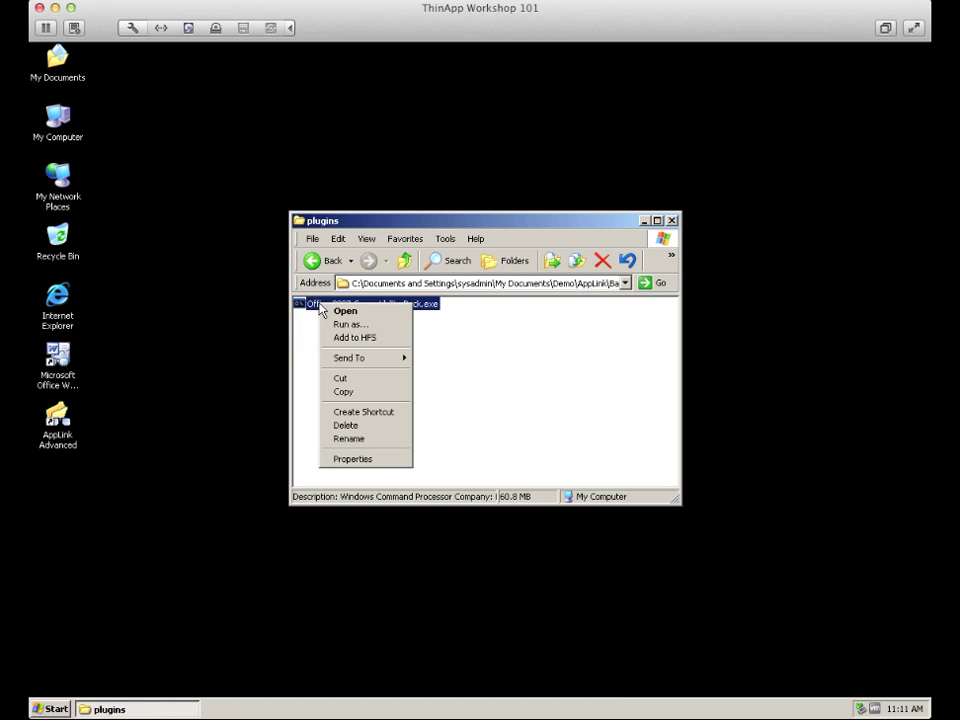
{"action": "left_click", "coordinate": [338, 438]}
{"action": "key", "text": "Home"}
{"action": "key", "text": "BackSpace"}
{"action": "key", "text": "BackSpace"}
{"action": "key", "text": "BackSpace"}
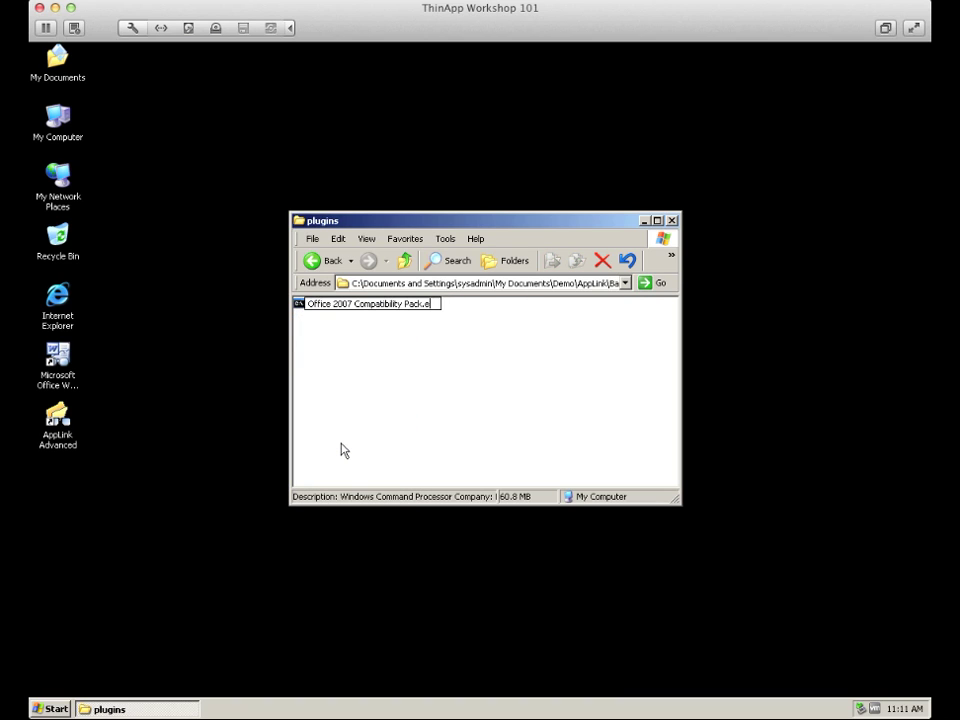
{"action": "type", "text": "bak"}
{"action": "key", "text": "Return"}
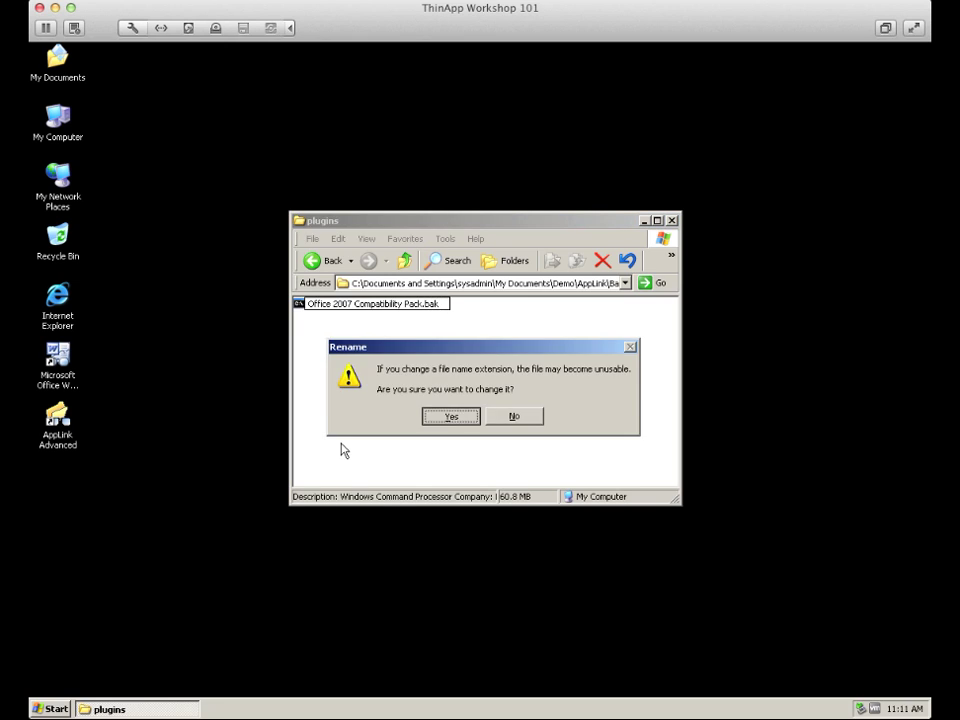
{"action": "key", "text": "Return"}
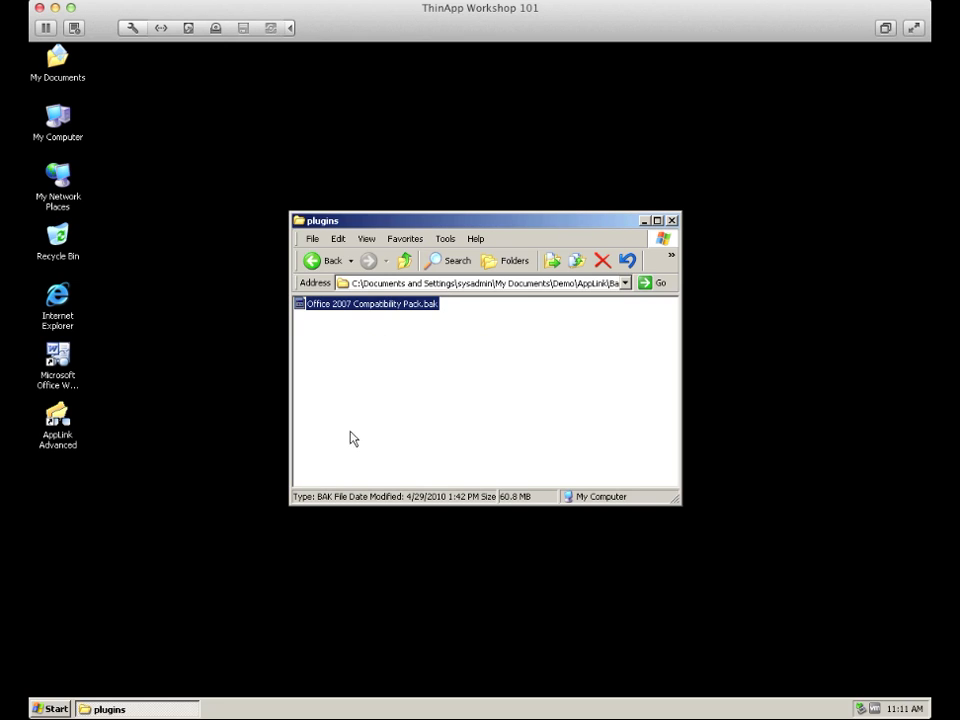
Relaunch Word Viewer 2003 from the Basic folder and reopen Microsoft Word 2003 Document.doc from Demo\AppLink\Basic.
{"action": "left_click", "coordinate": [406, 262]}
{"action": "double_click", "coordinate": [357, 318]}
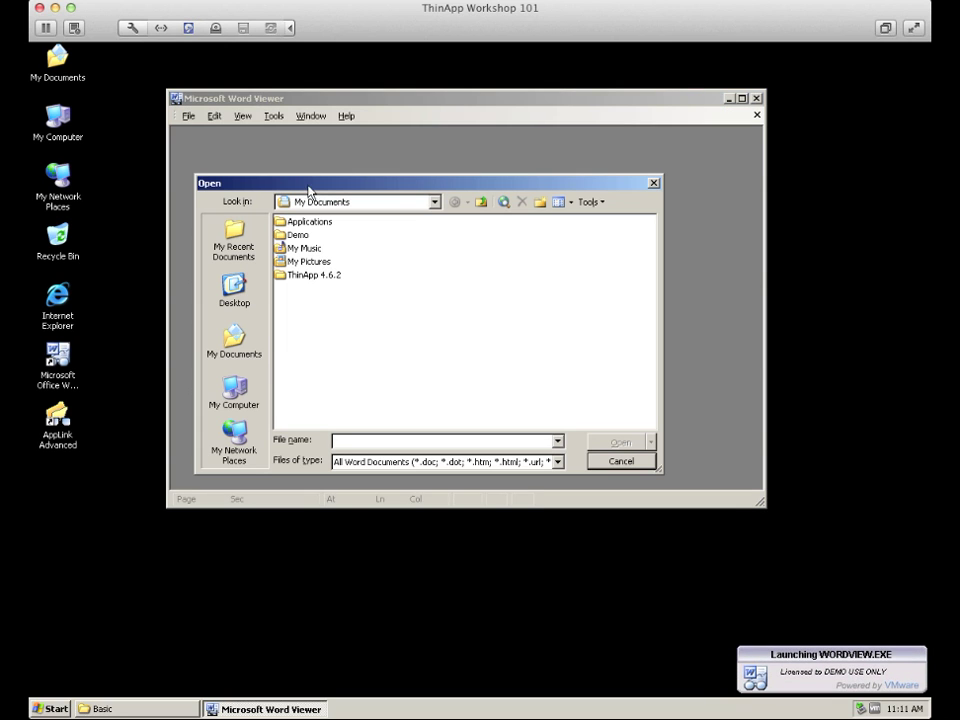
{"action": "double_click", "coordinate": [298, 234]}
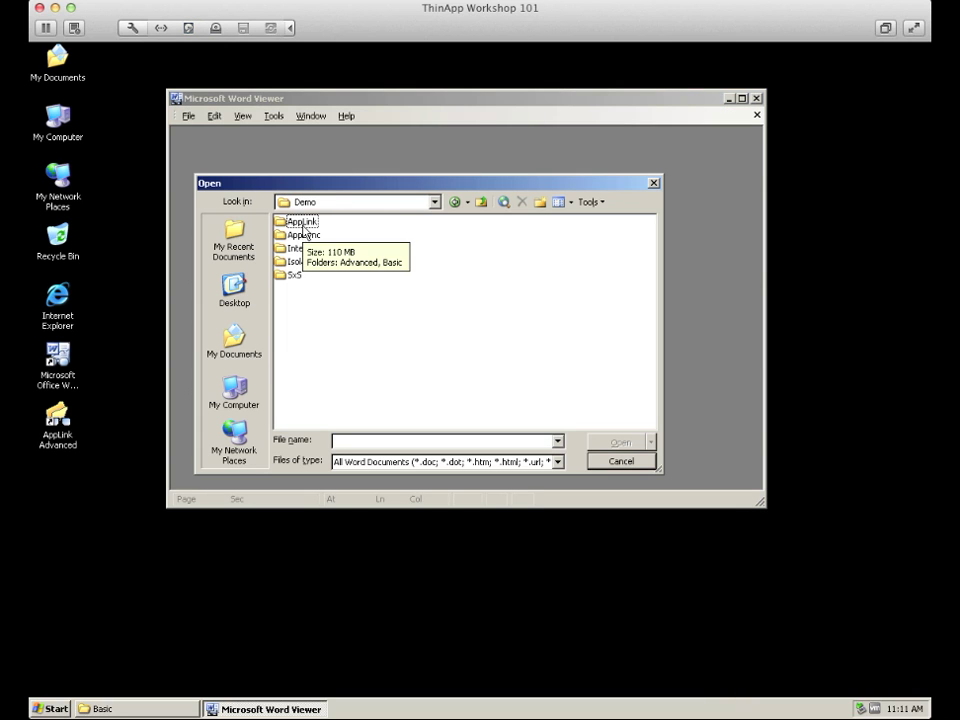
{"action": "double_click", "coordinate": [298, 222]}
{"action": "double_click", "coordinate": [300, 237]}
{"action": "double_click", "coordinate": [300, 236]}
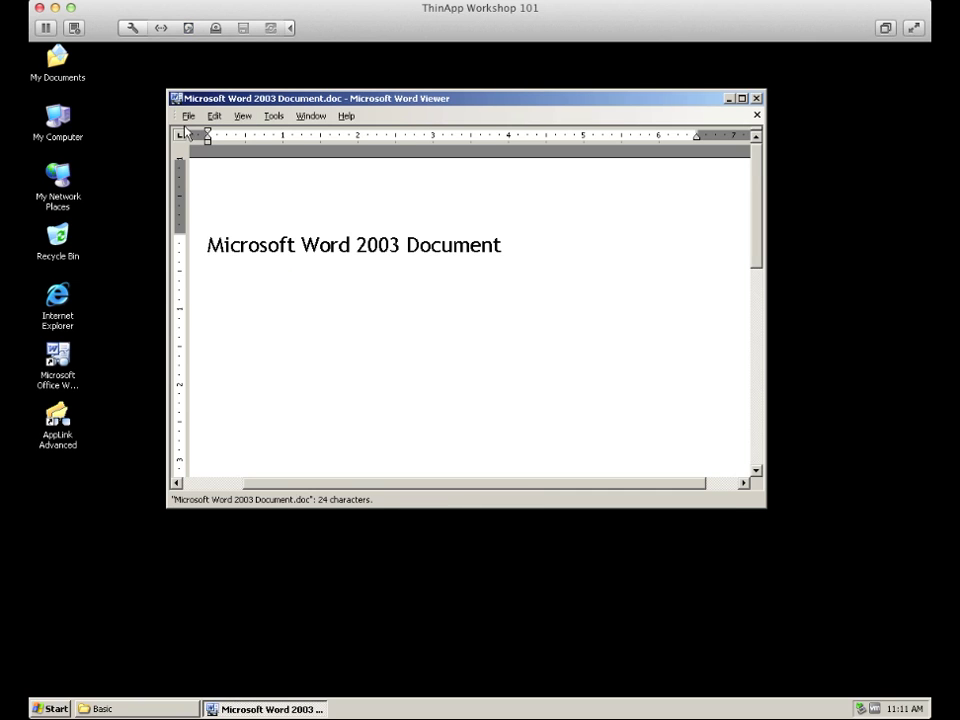
Try opening Microsoft Word 2007 Document.docx from the Basic folder again, with the file type set to All Files.
{"action": "left_click", "coordinate": [188, 116]}
{"action": "left_click", "coordinate": [200, 134]}
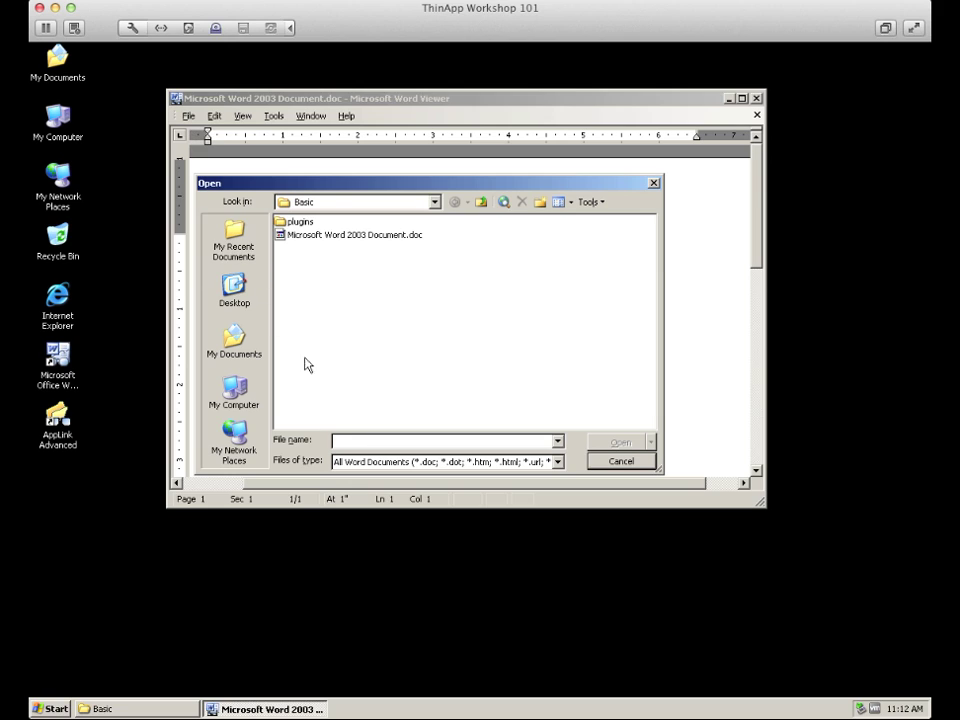
{"action": "left_click", "coordinate": [383, 463]}
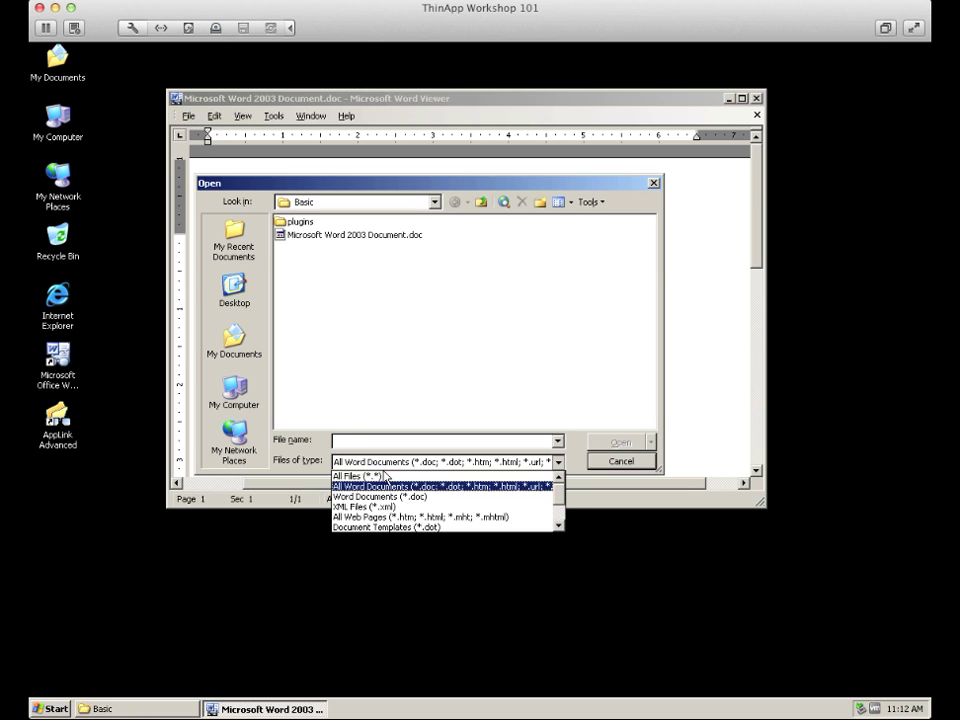
{"action": "left_click", "coordinate": [379, 477]}
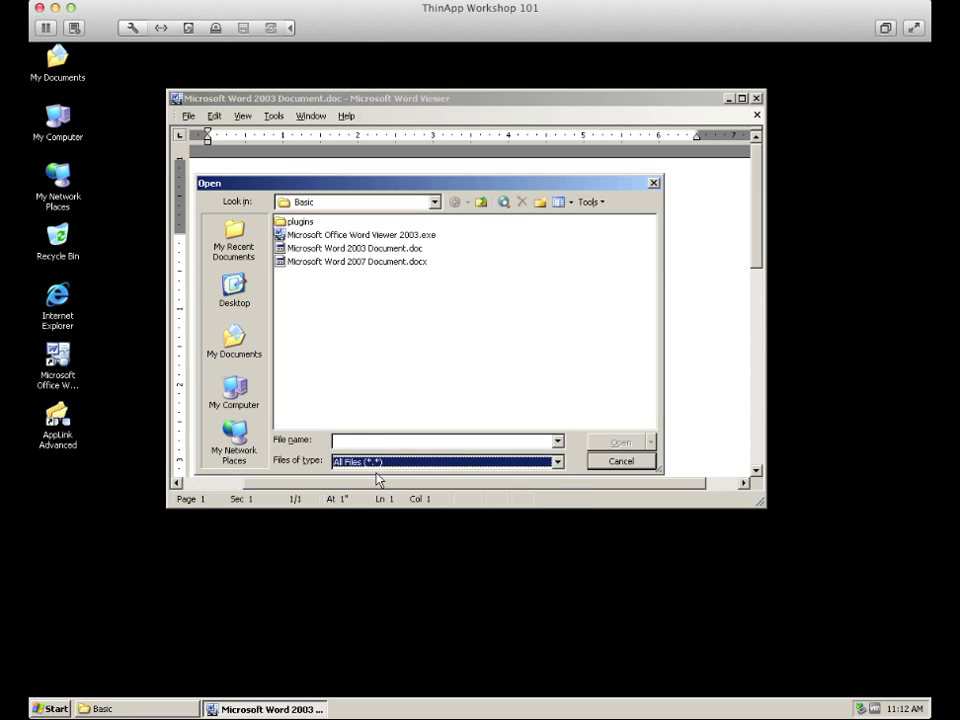
{"action": "double_click", "coordinate": [409, 262]}
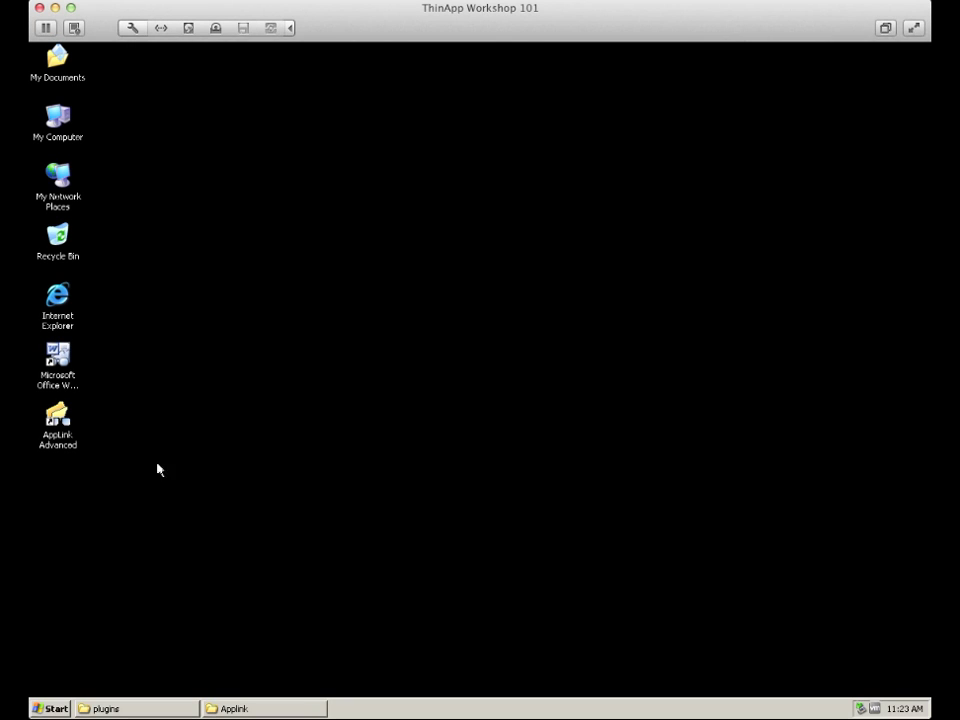
Launch AppLink Advanced, widen the Name column, and view Applink Test.rtf from C:\AppLink before closing the document.
{"action": "left_click", "coordinate": [58, 426]}
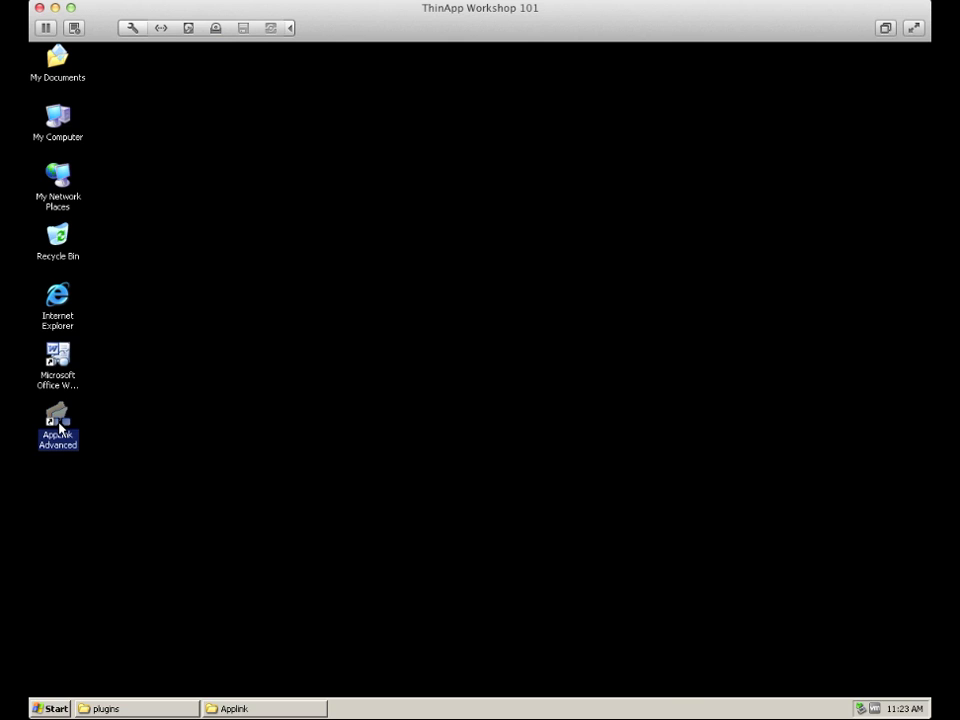
{"action": "double_click", "coordinate": [58, 426]}
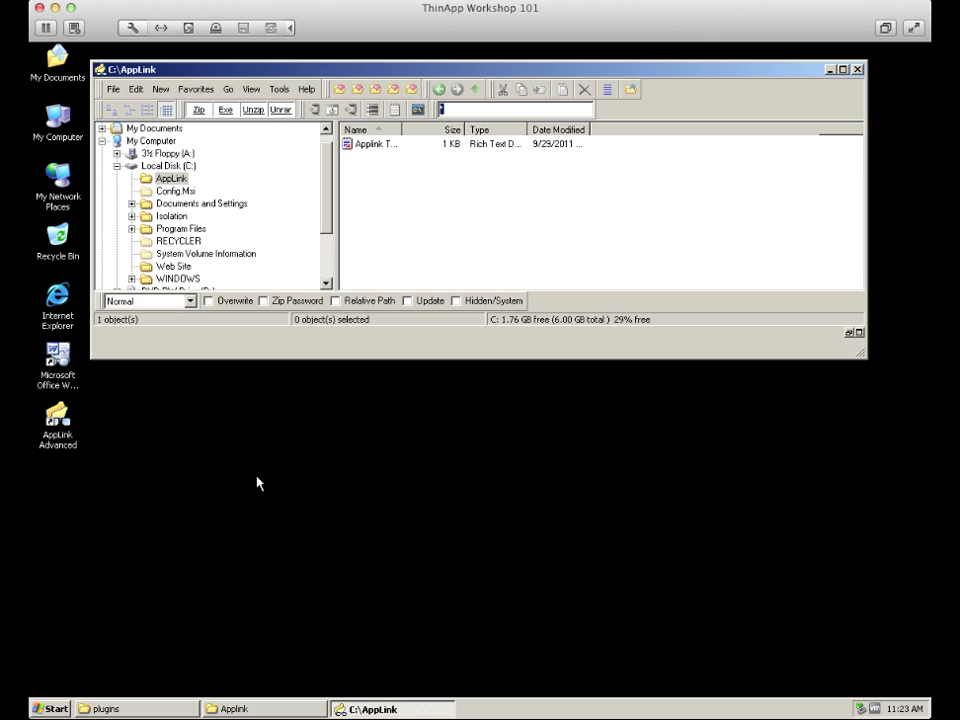
{"action": "left_click", "coordinate": [365, 149]}
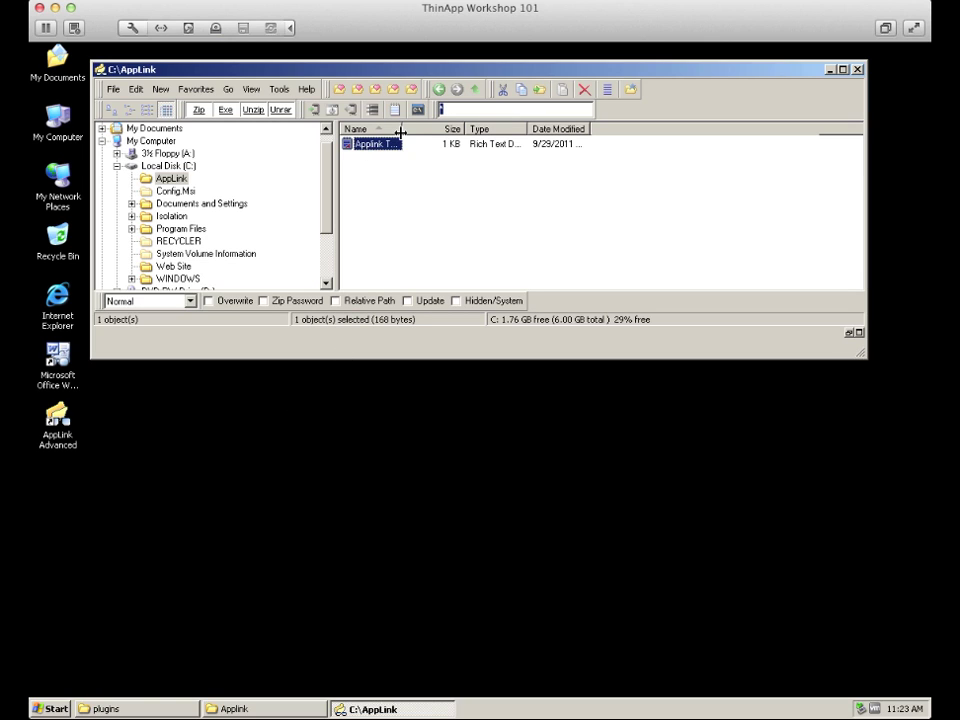
{"action": "double_click", "coordinate": [401, 129]}
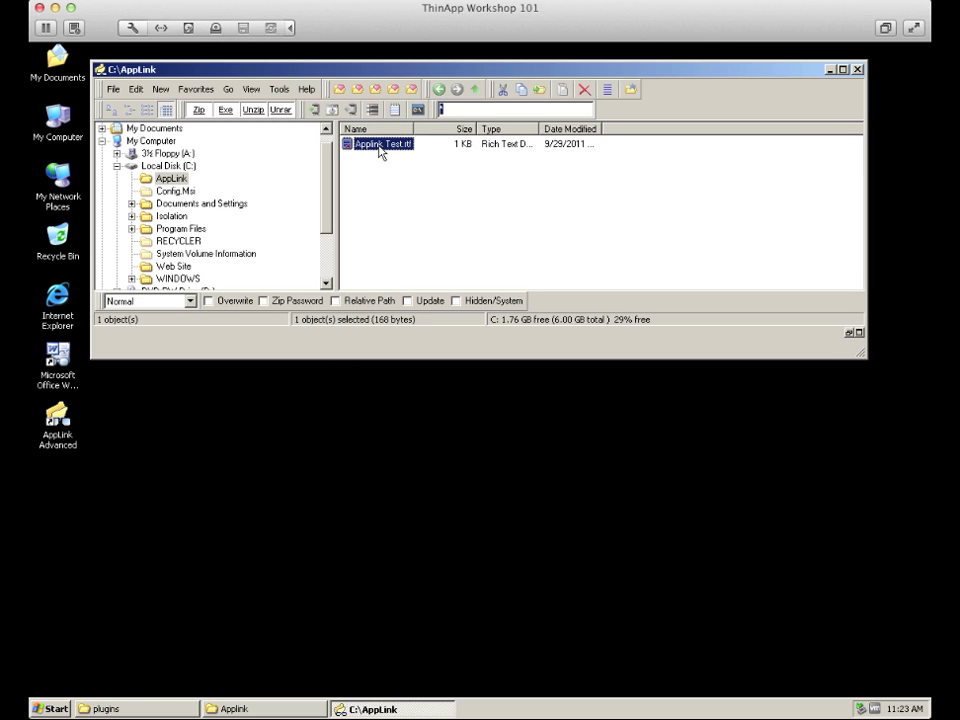
{"action": "double_click", "coordinate": [380, 147]}
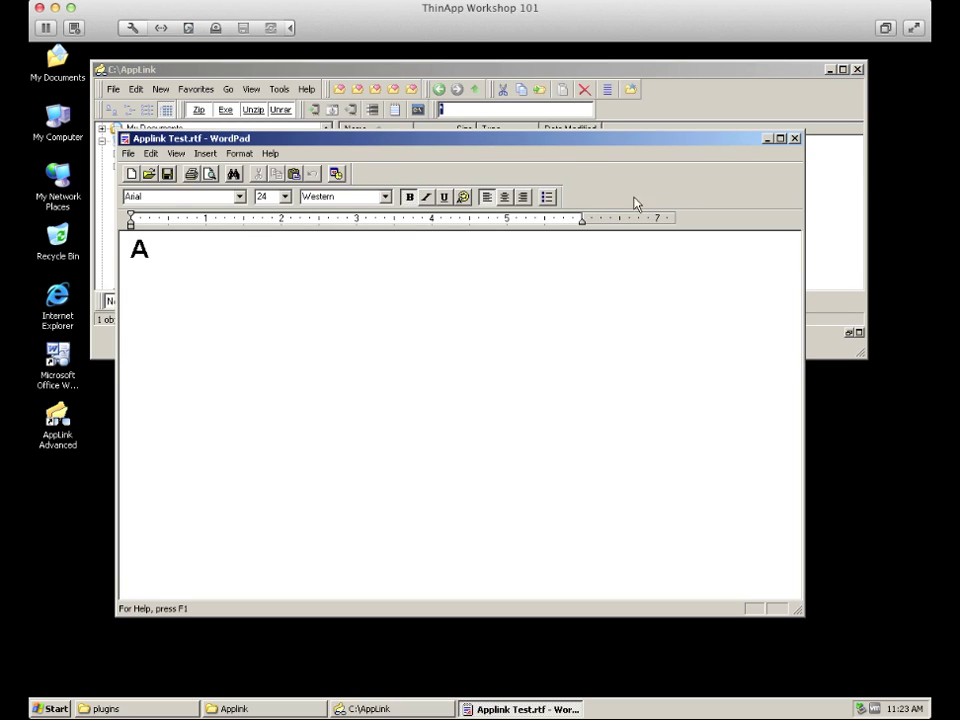
{"action": "left_click", "coordinate": [794, 139]}
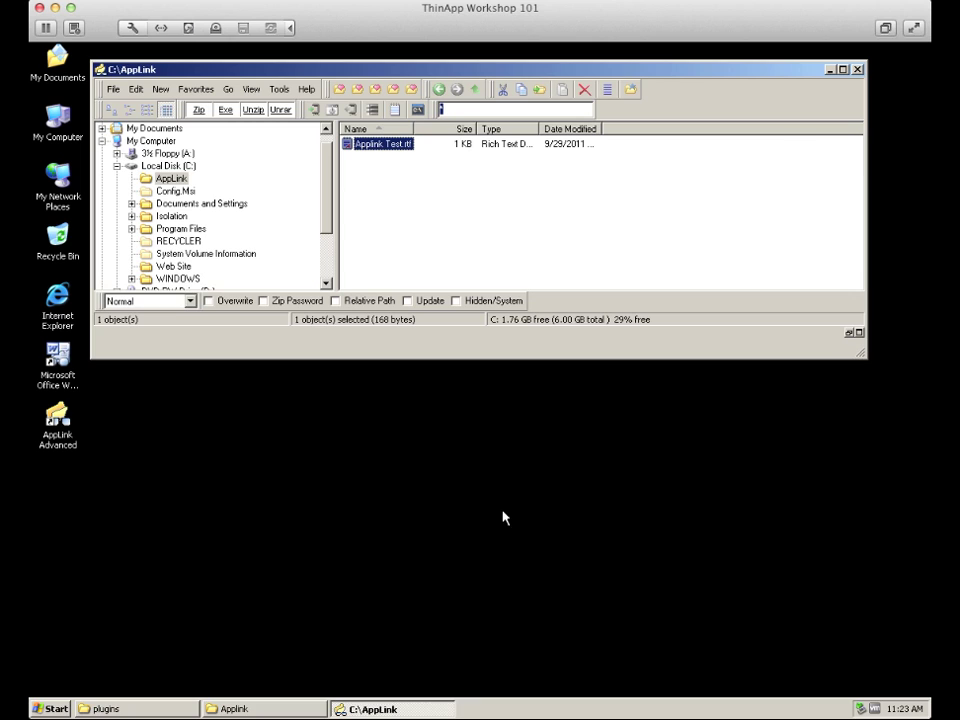
View the native Applink Test.rtf from the C:\Applink Explorer folder for comparison, and close the document and the AppLink Advanced file manager.
{"action": "left_click", "coordinate": [226, 706]}
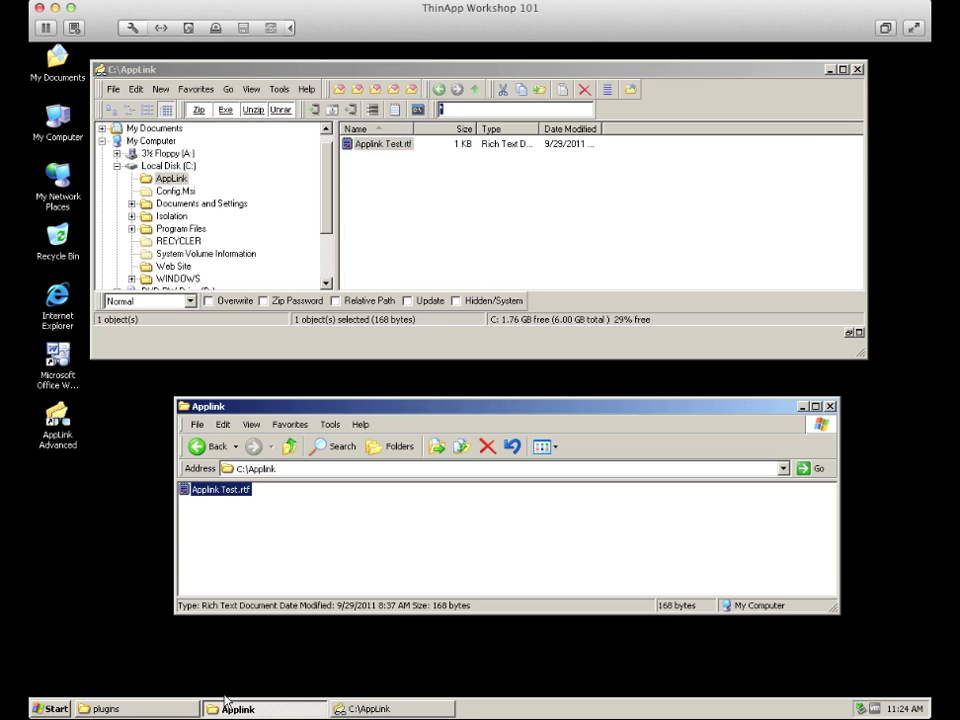
{"action": "double_click", "coordinate": [228, 493]}
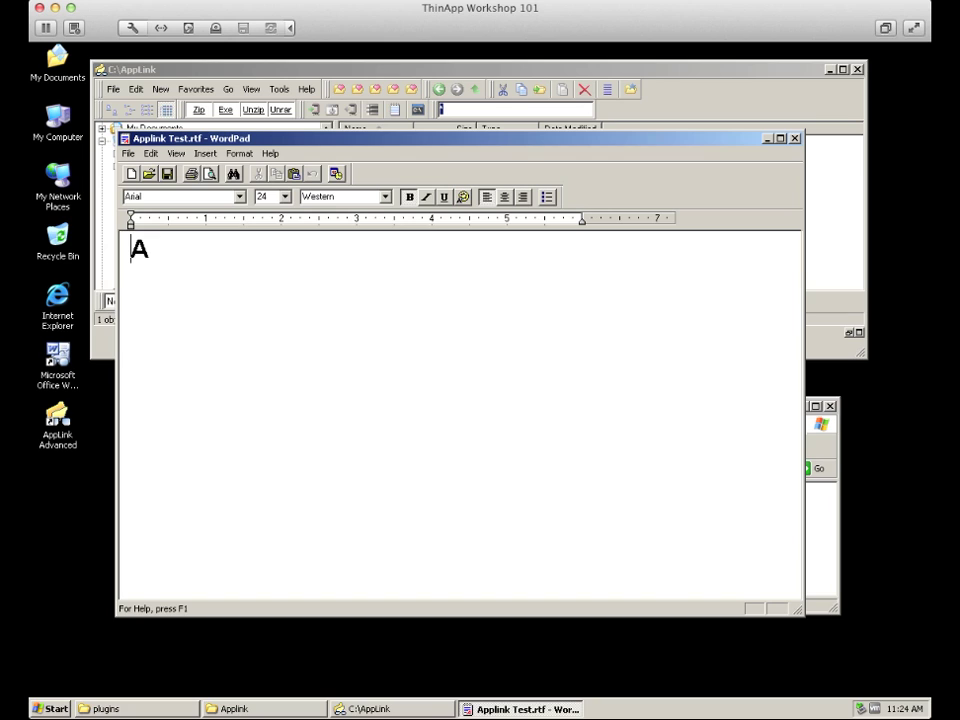
{"action": "left_click", "coordinate": [795, 138]}
{"action": "left_click", "coordinate": [802, 406]}
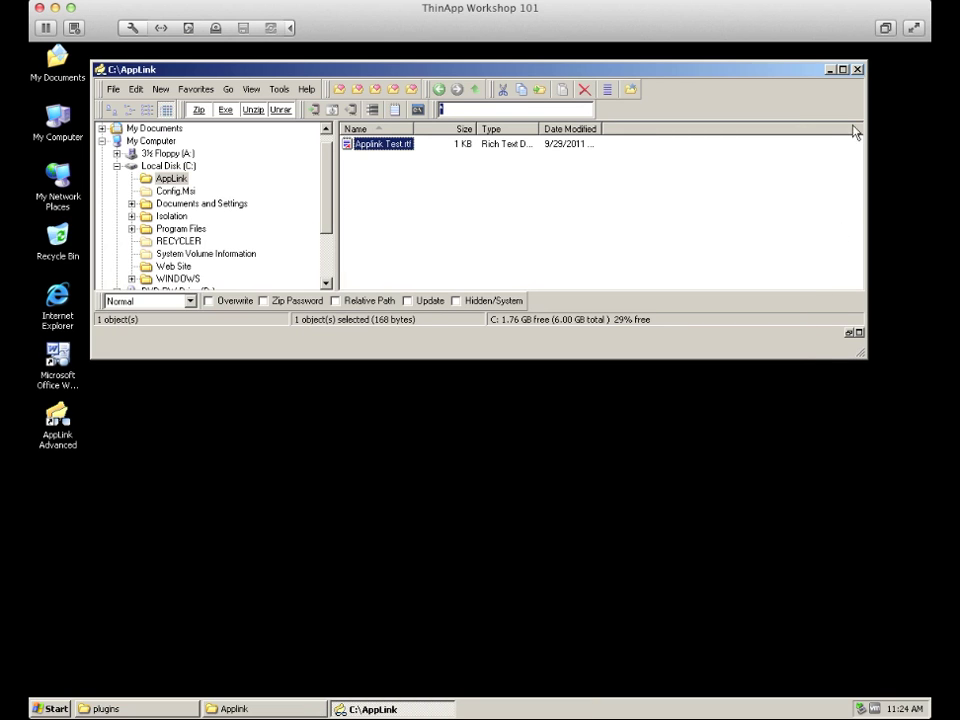
{"action": "left_click", "coordinate": [860, 72]}
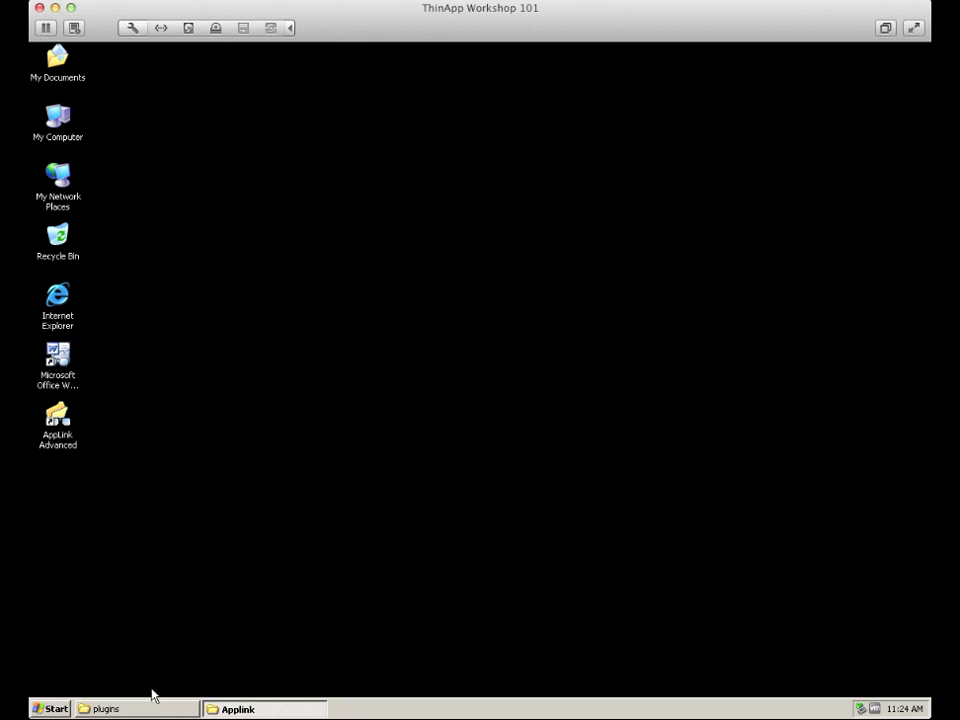
Rename Test 1.applink.bak in the Advanced\plugins folder to Test 1.applink.
{"action": "left_click", "coordinate": [144, 709]}
{"action": "left_click", "coordinate": [338, 385]}
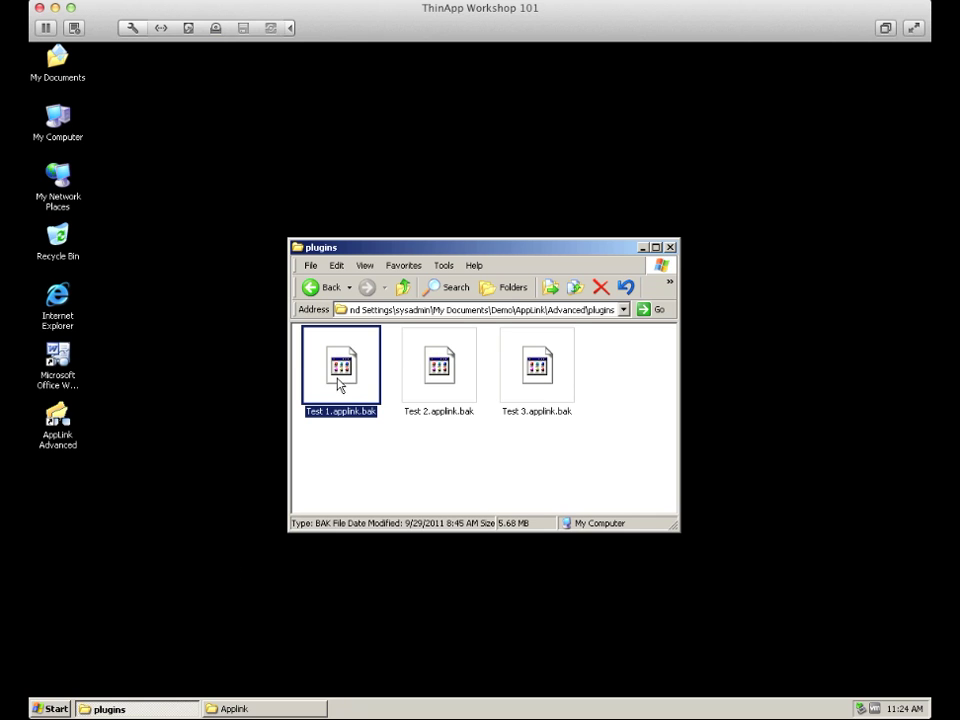
{"action": "key", "text": "F2"}
{"action": "key", "text": "End"}
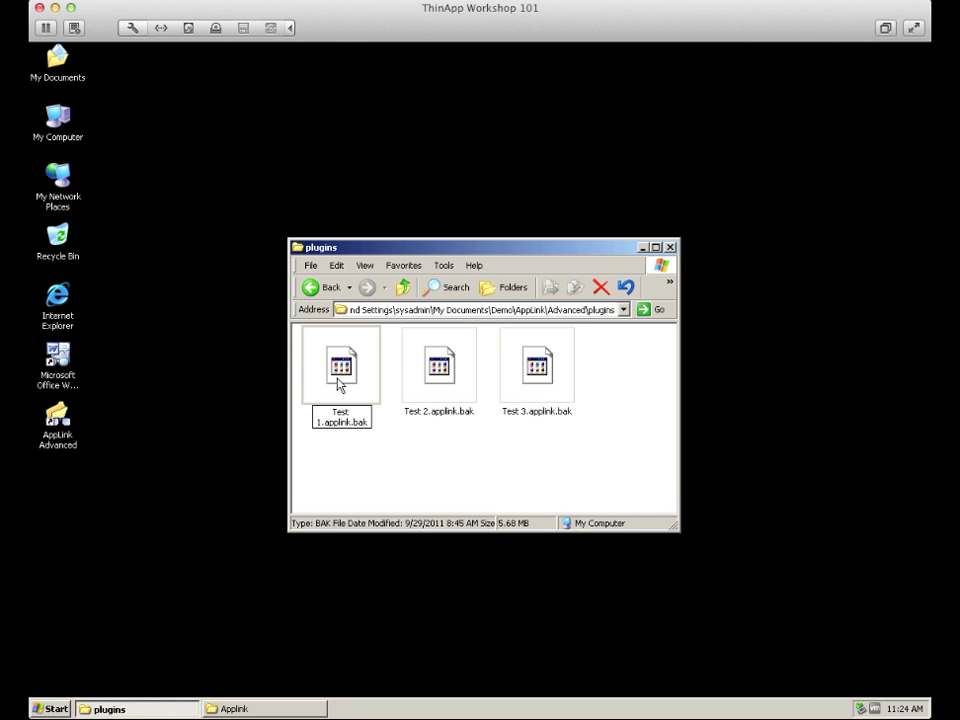
{"action": "key", "text": "BackSpace"}
{"action": "key", "text": "BackSpace"}
{"action": "key", "text": "BackSpace"}
{"action": "key", "text": "BackSpace"}
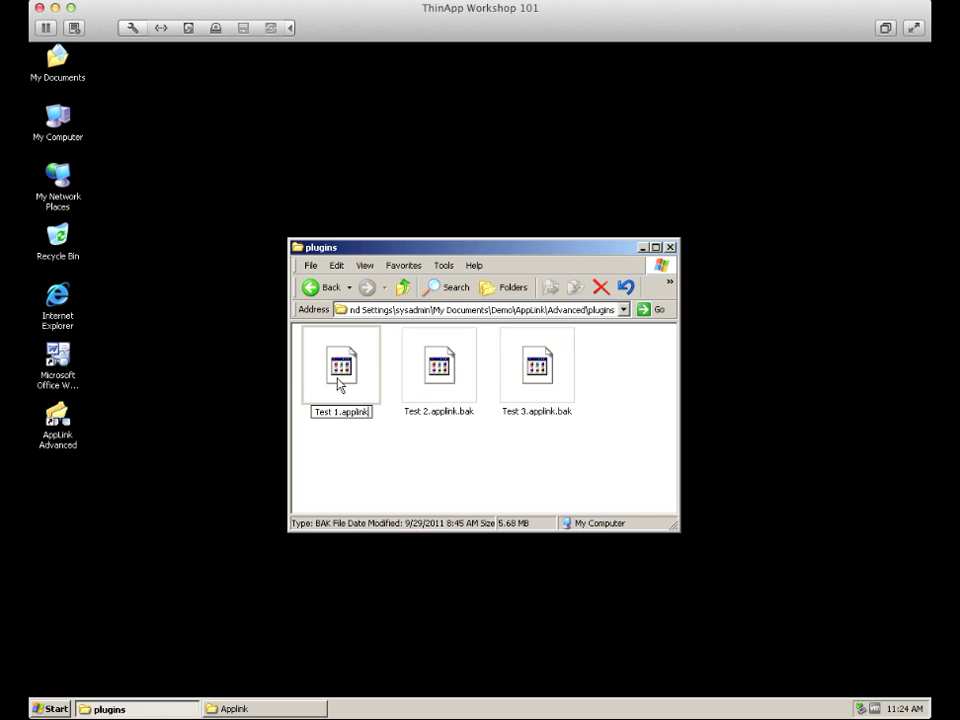
{"action": "left_click", "coordinate": [352, 483]}
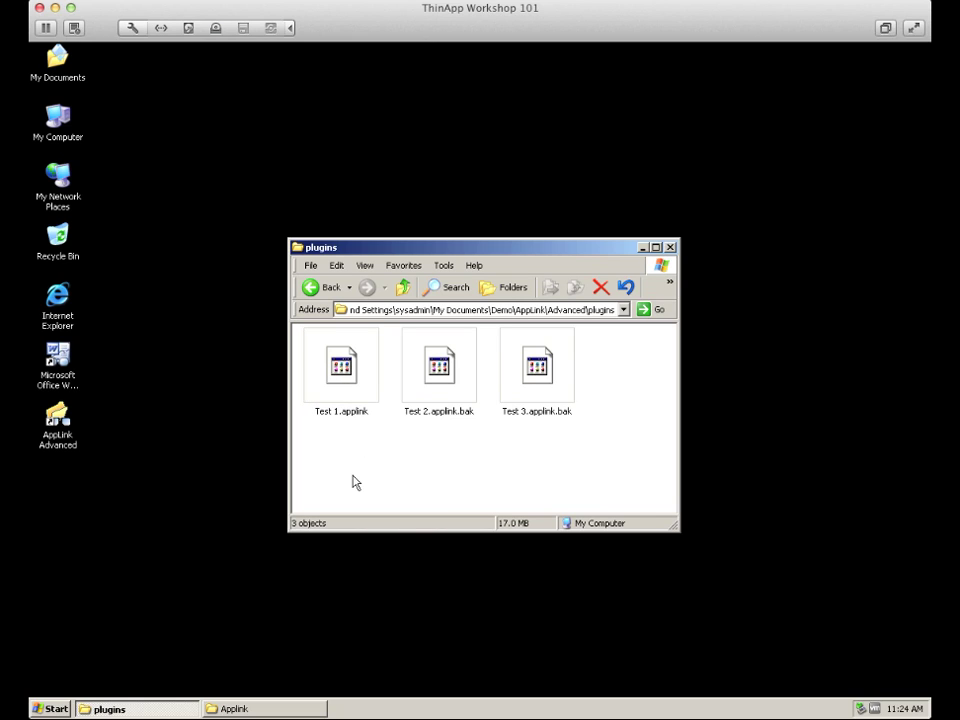
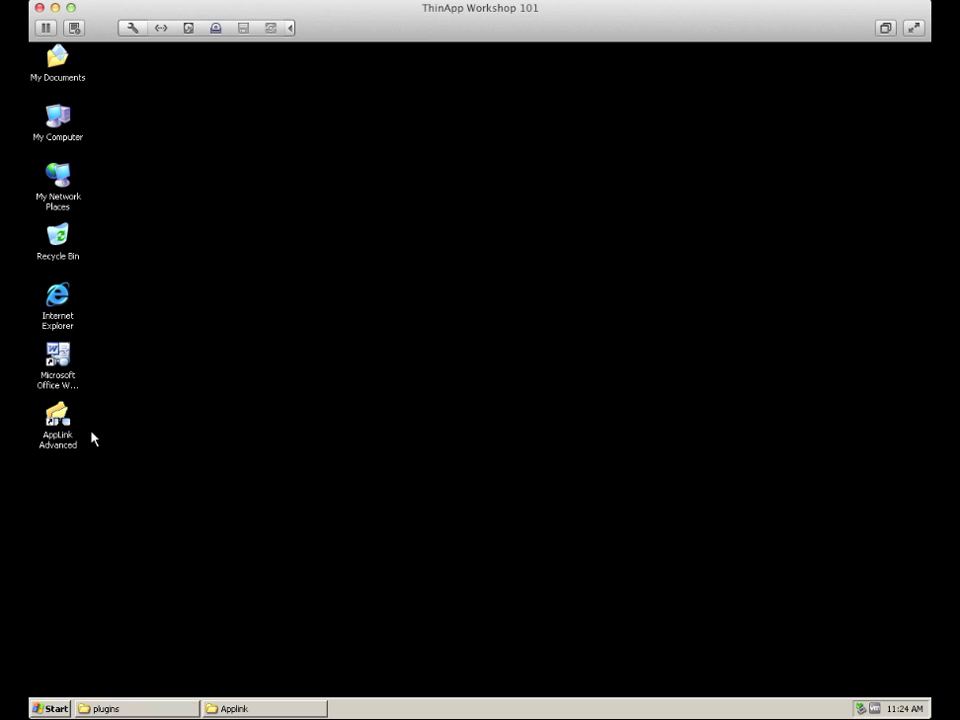
Relaunch AppLink Advanced, view Applink Test.rtf with Test 1 enabled, and close both windows.
{"action": "double_click", "coordinate": [60, 438]}
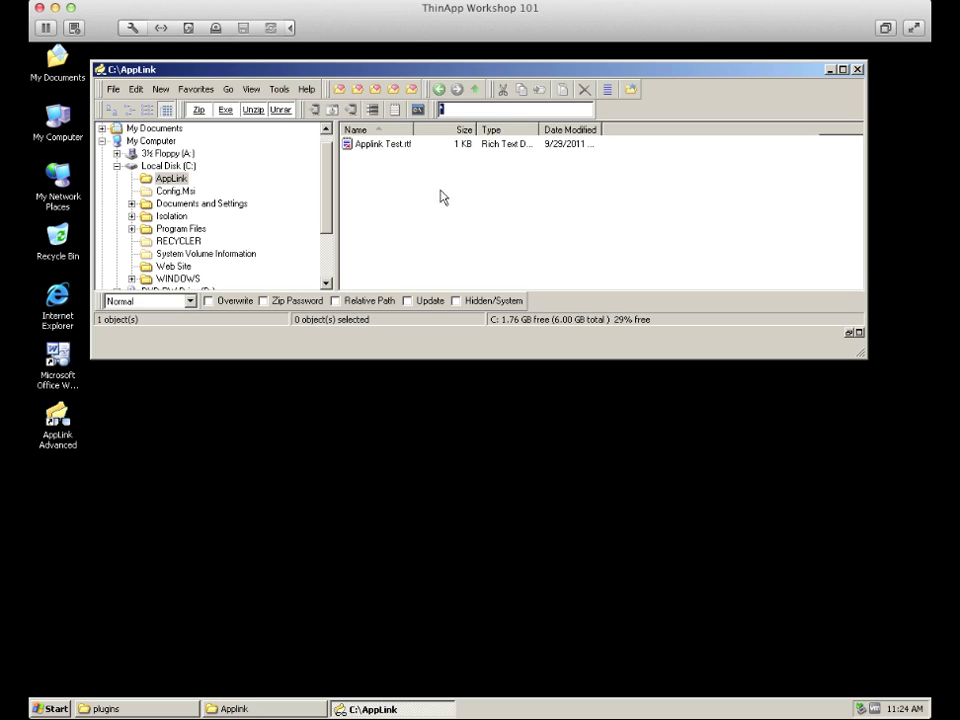
{"action": "left_click", "coordinate": [383, 150]}
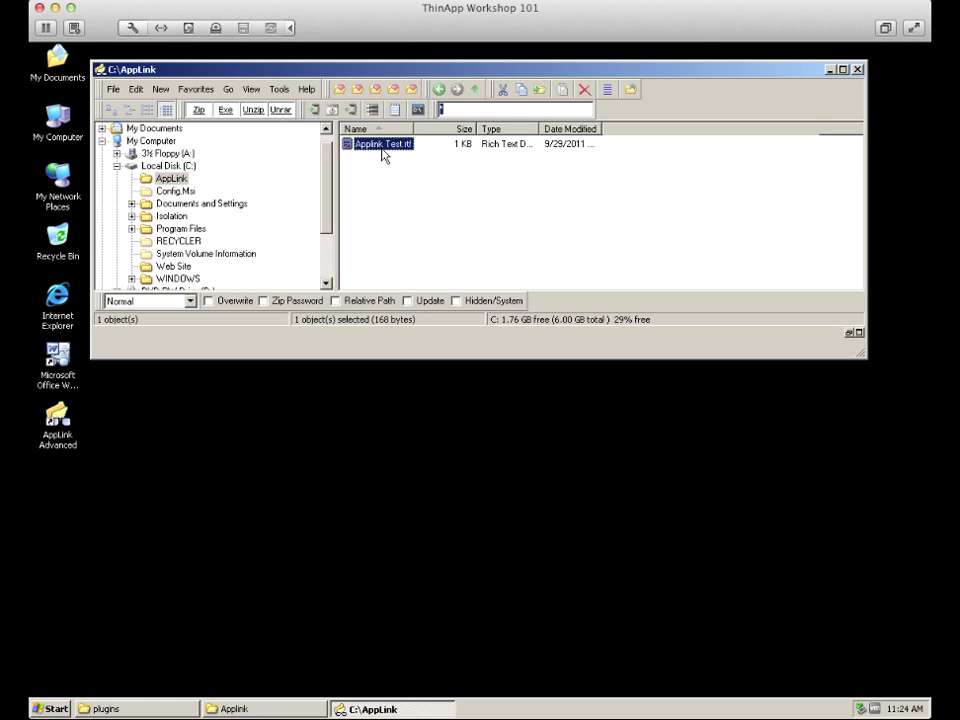
{"action": "double_click", "coordinate": [383, 146]}
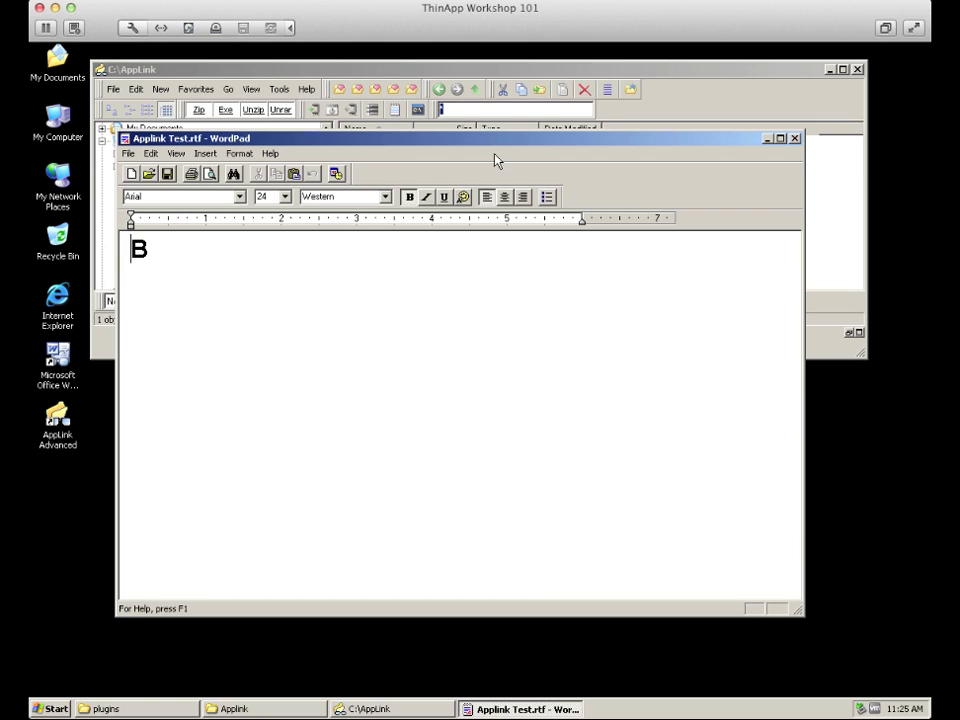
{"action": "left_click", "coordinate": [797, 140]}
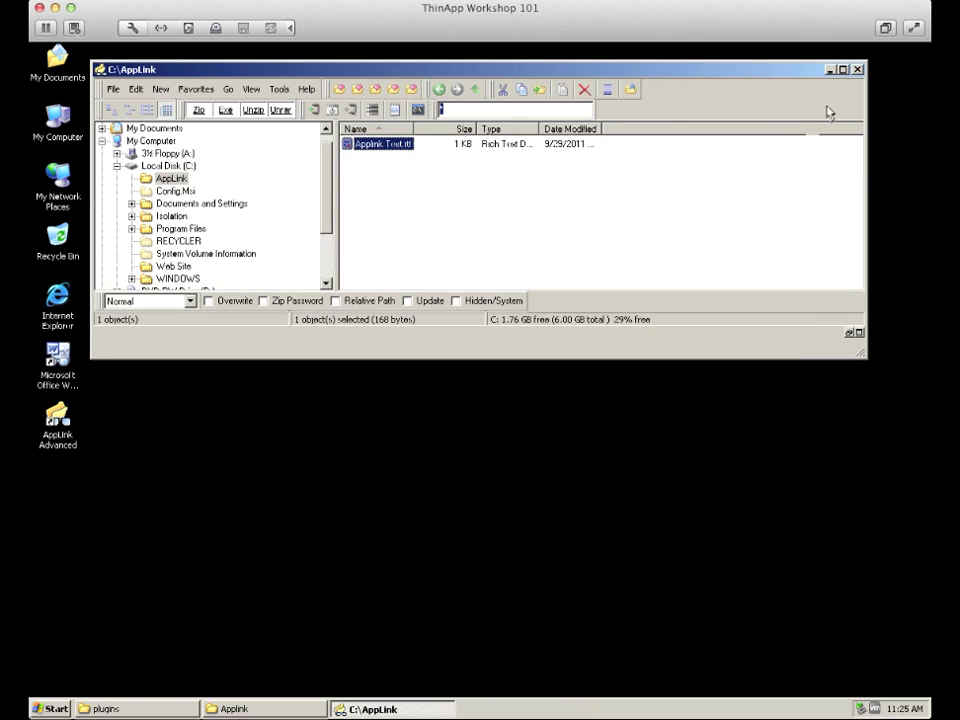
{"action": "left_click", "coordinate": [857, 72]}
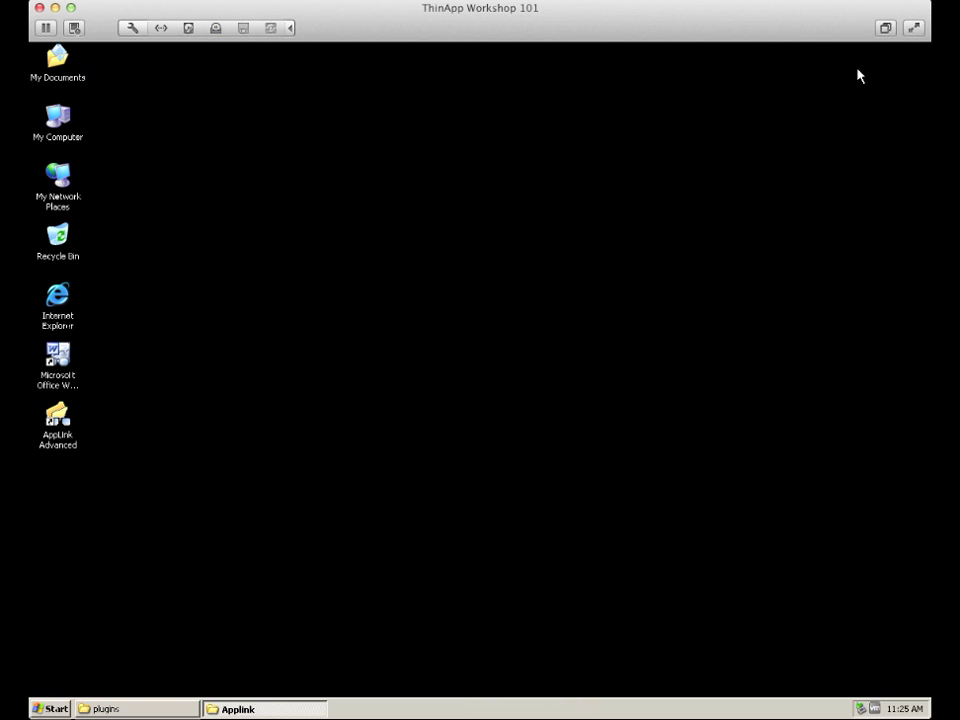
Rename Test 2.applink.bak in the plugins folder to Test 2.applink and minimize the folder window.
{"action": "left_click", "coordinate": [146, 709]}
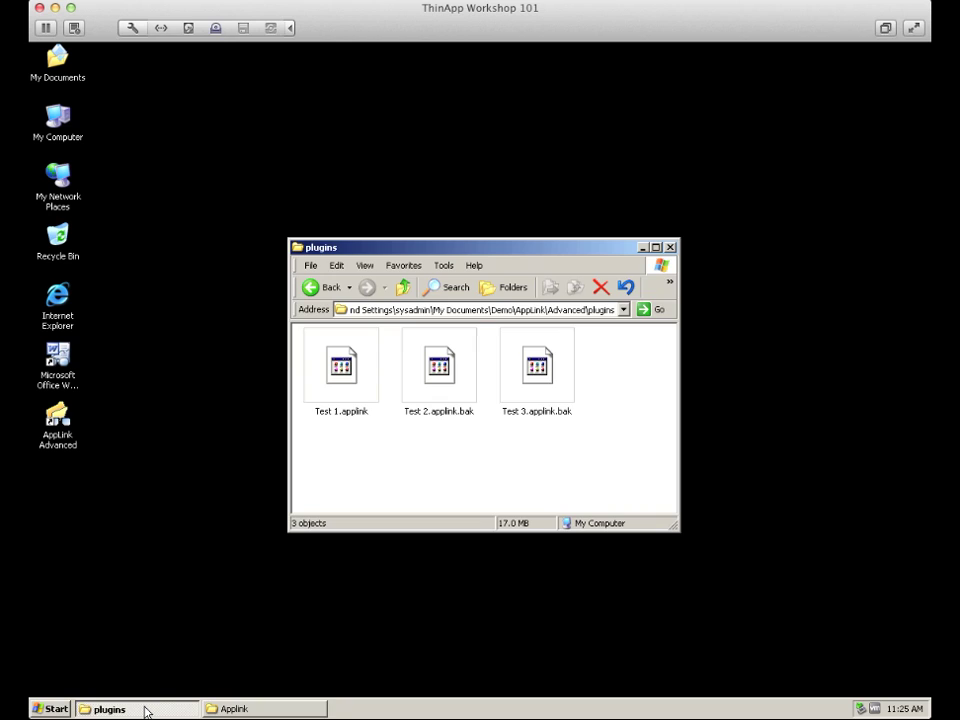
{"action": "left_click", "coordinate": [455, 368]}
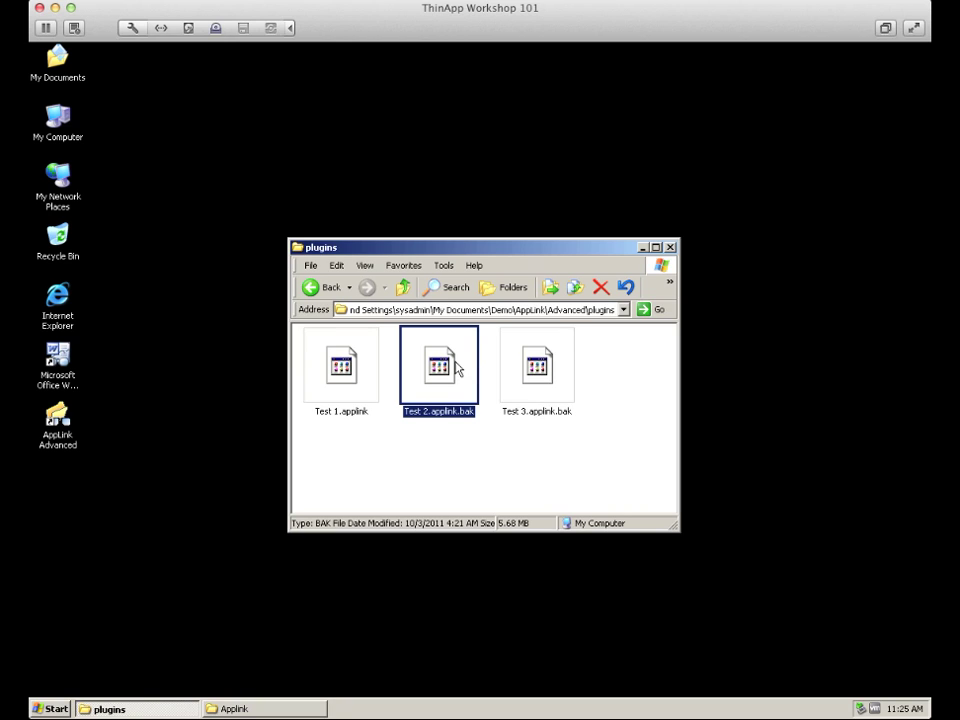
{"action": "key", "text": "F2"}
{"action": "key", "text": "End"}
{"action": "key", "text": "BackSpace"}
{"action": "key", "text": "BackSpace"}
{"action": "key", "text": "BackSpace"}
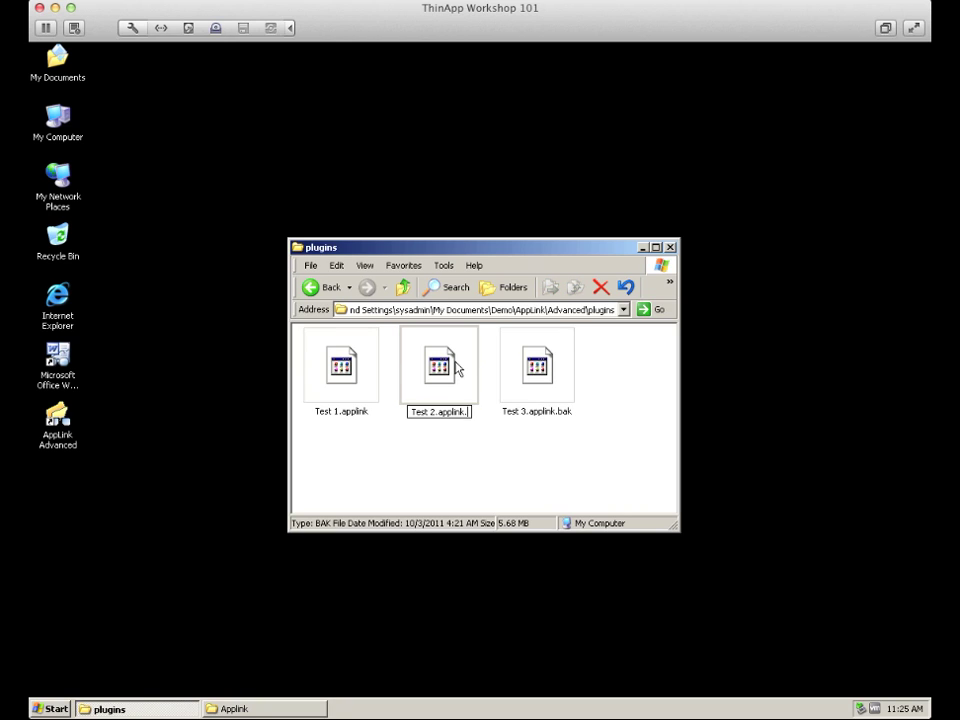
{"action": "key", "text": "BackSpace"}
{"action": "key", "text": "Return"}
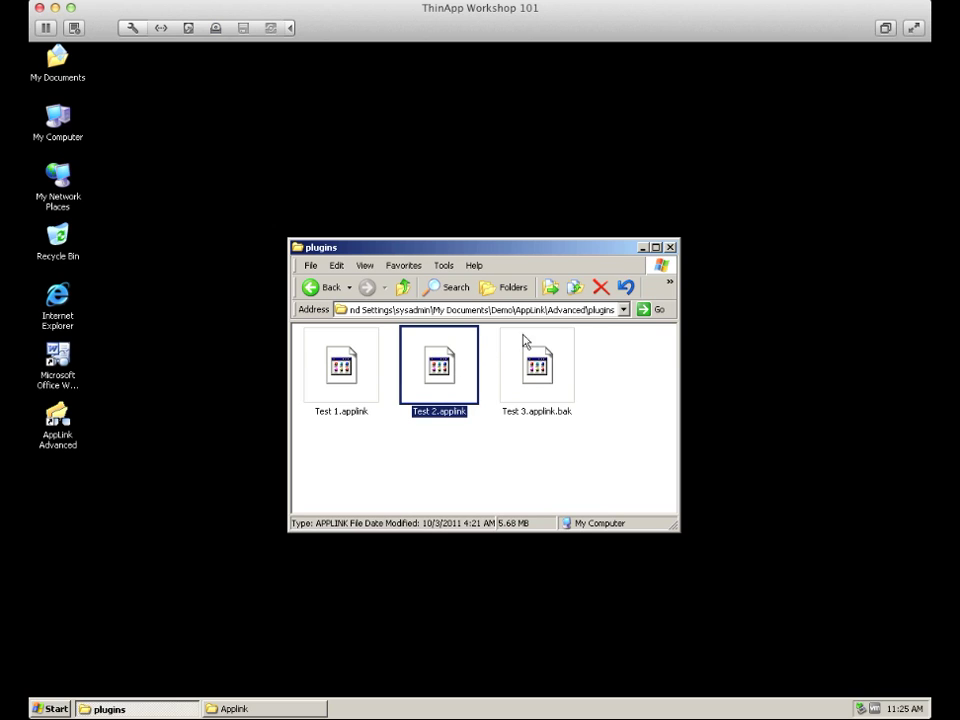
{"action": "left_click", "coordinate": [643, 247]}
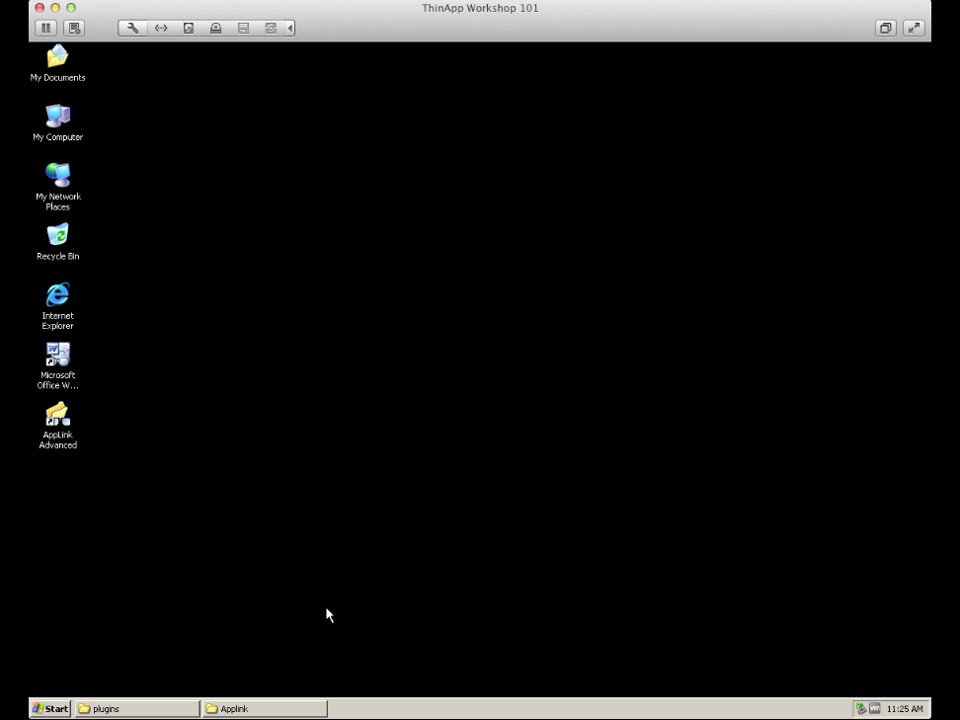
Start AppLink Advanced with Test 2 enabled, show the full file names, and view Applink Test.rtf before closing it.
{"action": "left_click", "coordinate": [70, 434]}
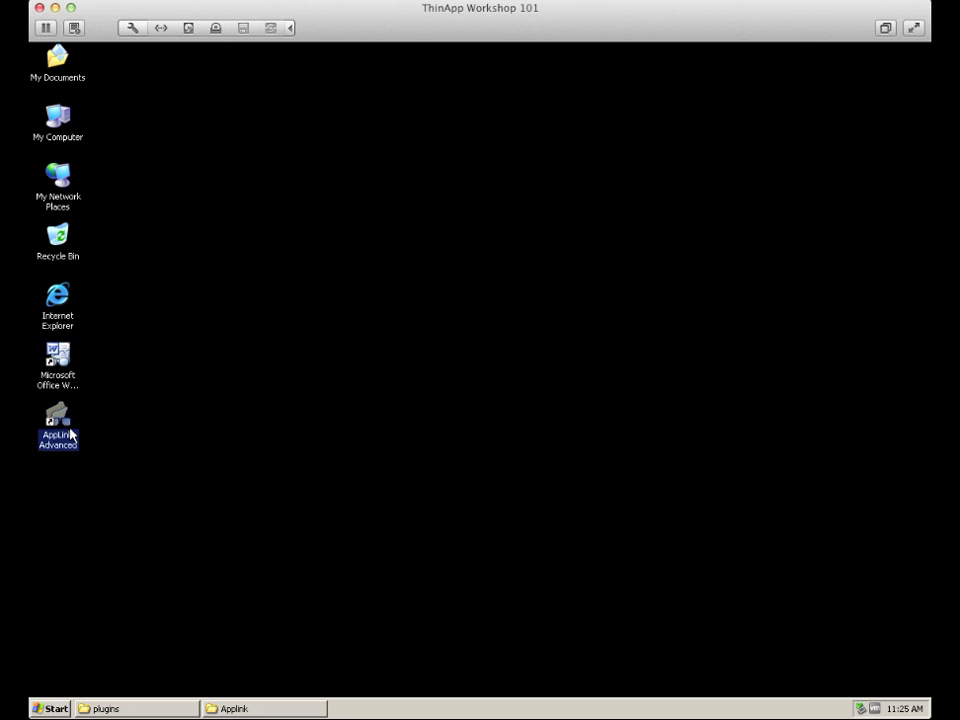
{"action": "double_click", "coordinate": [70, 434]}
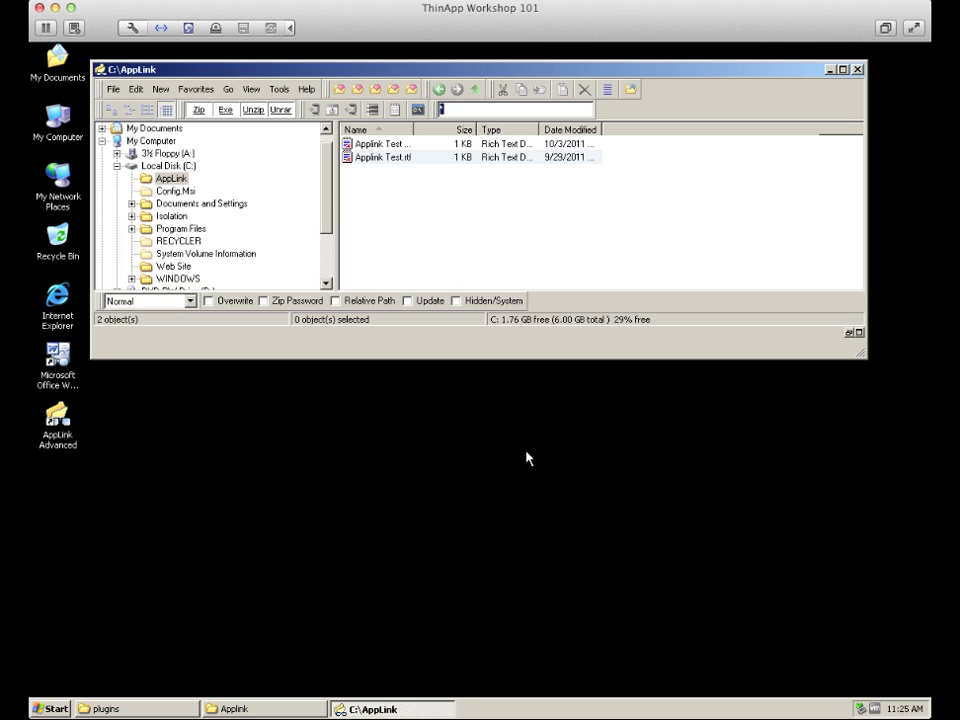
{"action": "double_click", "coordinate": [413, 130]}
{"action": "left_click", "coordinate": [358, 163]}
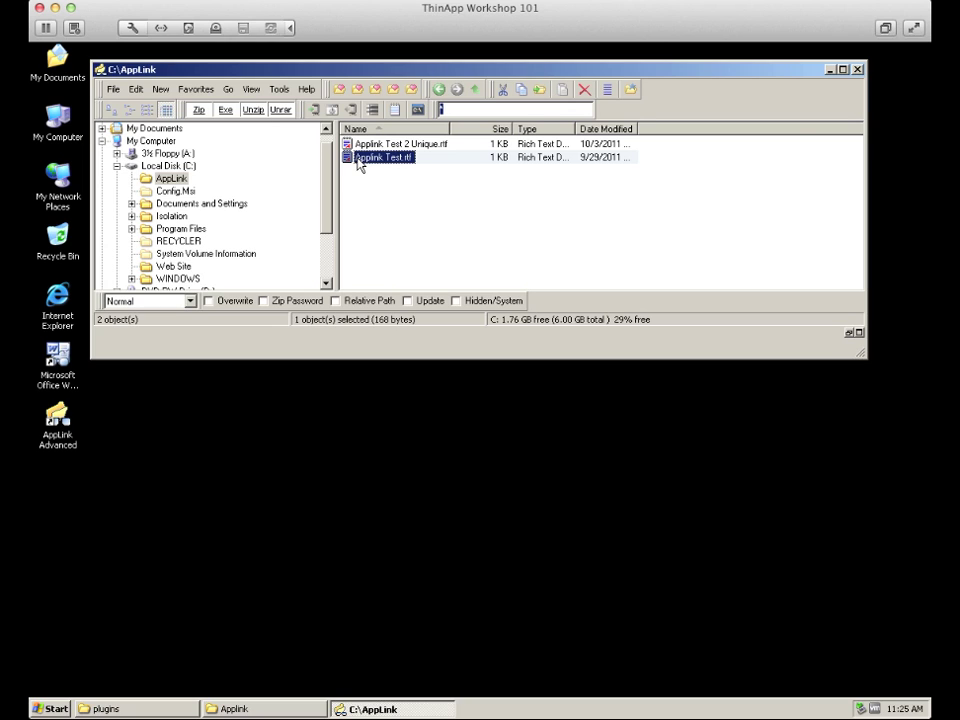
{"action": "double_click", "coordinate": [358, 163]}
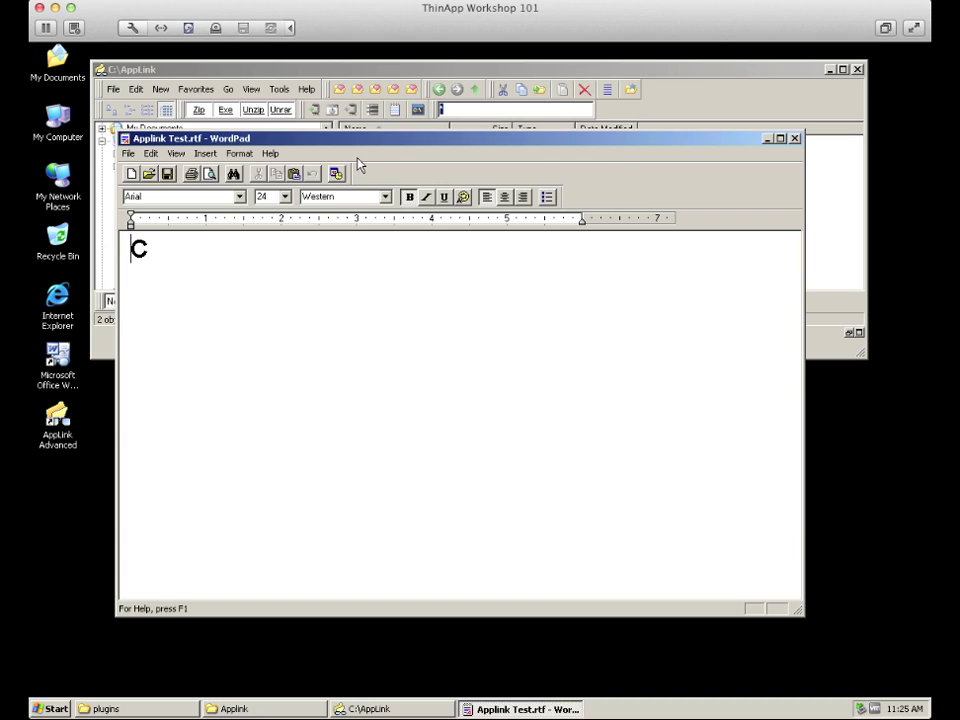
{"action": "left_click", "coordinate": [795, 140]}
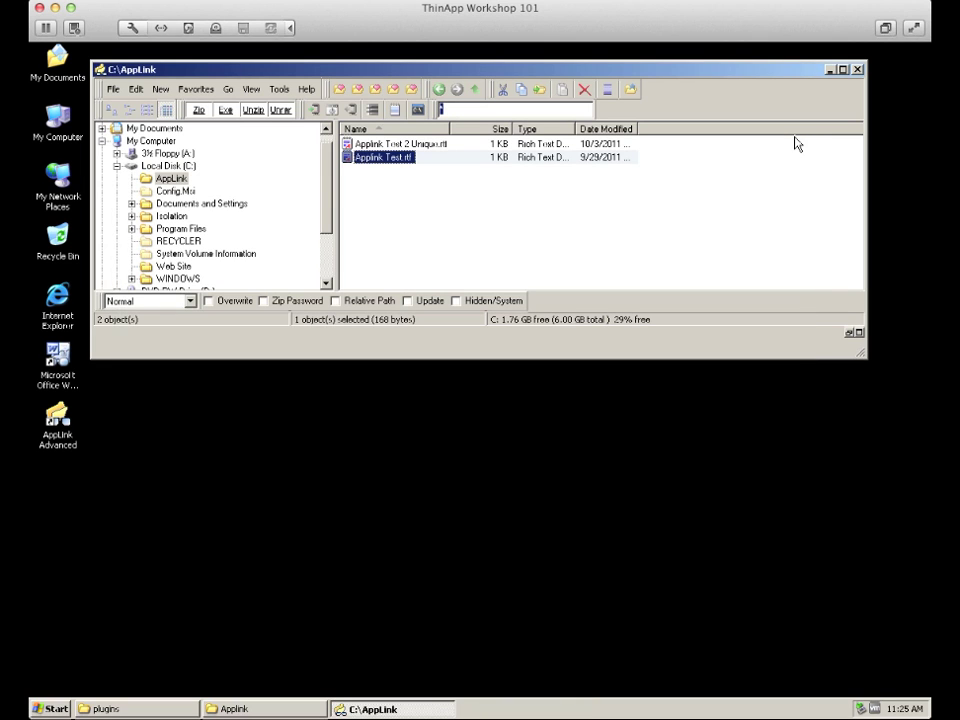
View Applink Test 2 Unique.rtf, and close the document and the AppLink Advanced file manager.
{"action": "left_click", "coordinate": [397, 145]}
{"action": "double_click", "coordinate": [397, 145]}
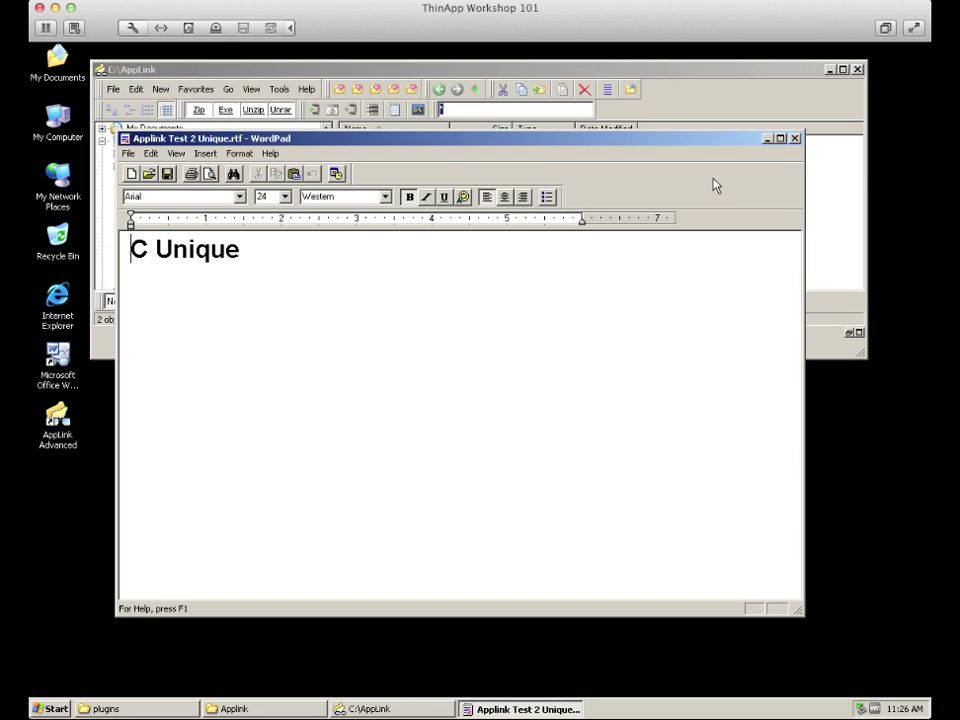
{"action": "left_click", "coordinate": [795, 138]}
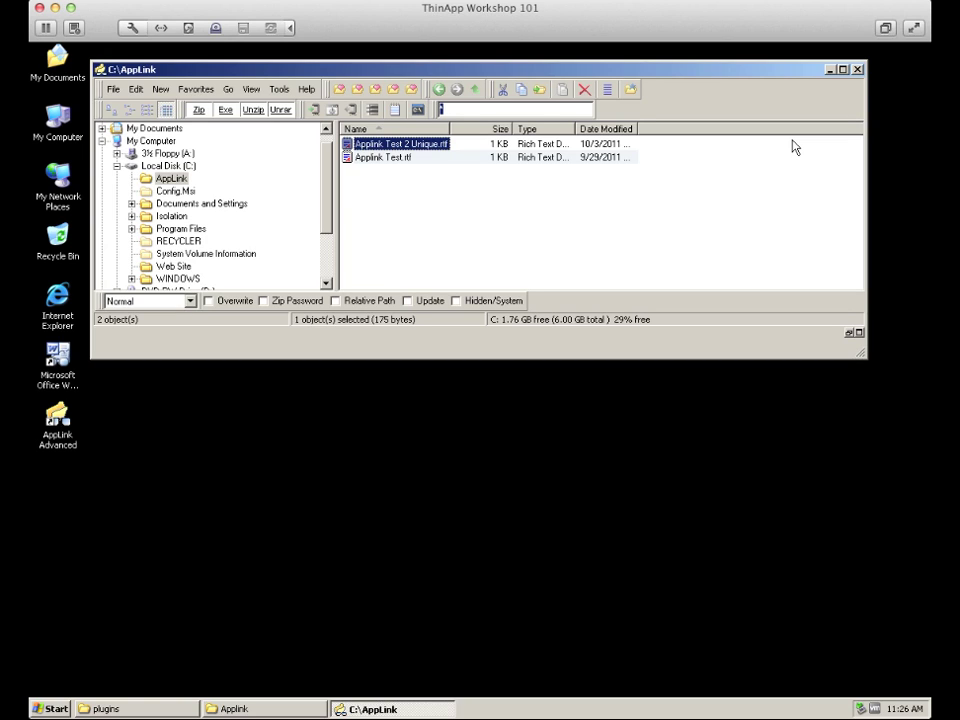
{"action": "left_click", "coordinate": [857, 69]}
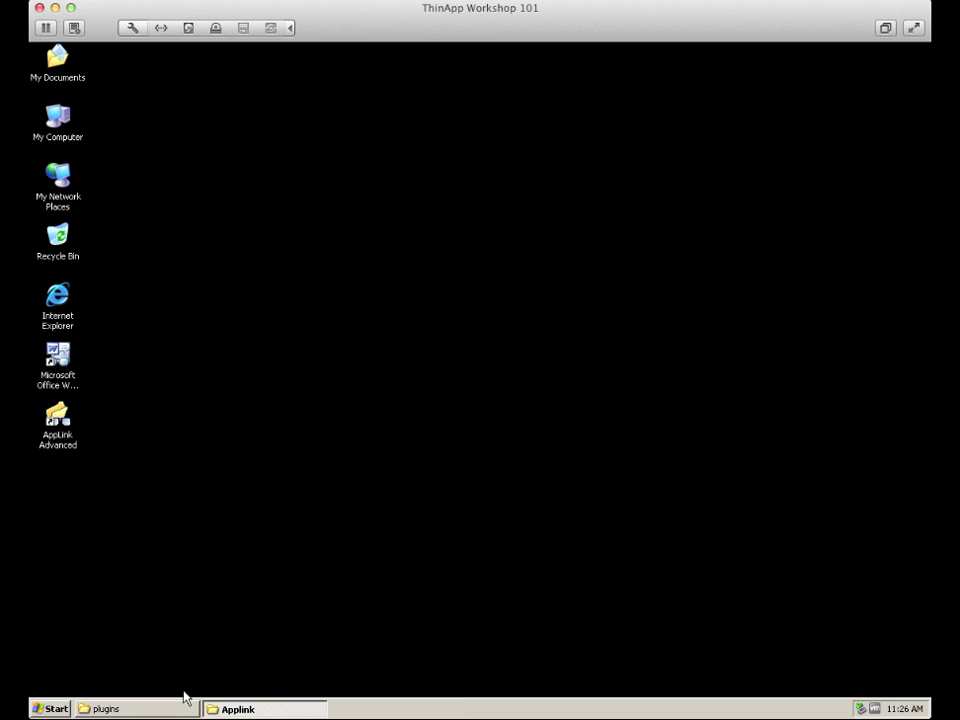
Rename Test 3.applink.bak in the plugins folder to Test 3.applink and minimize the folder window.
{"action": "left_click", "coordinate": [153, 714]}
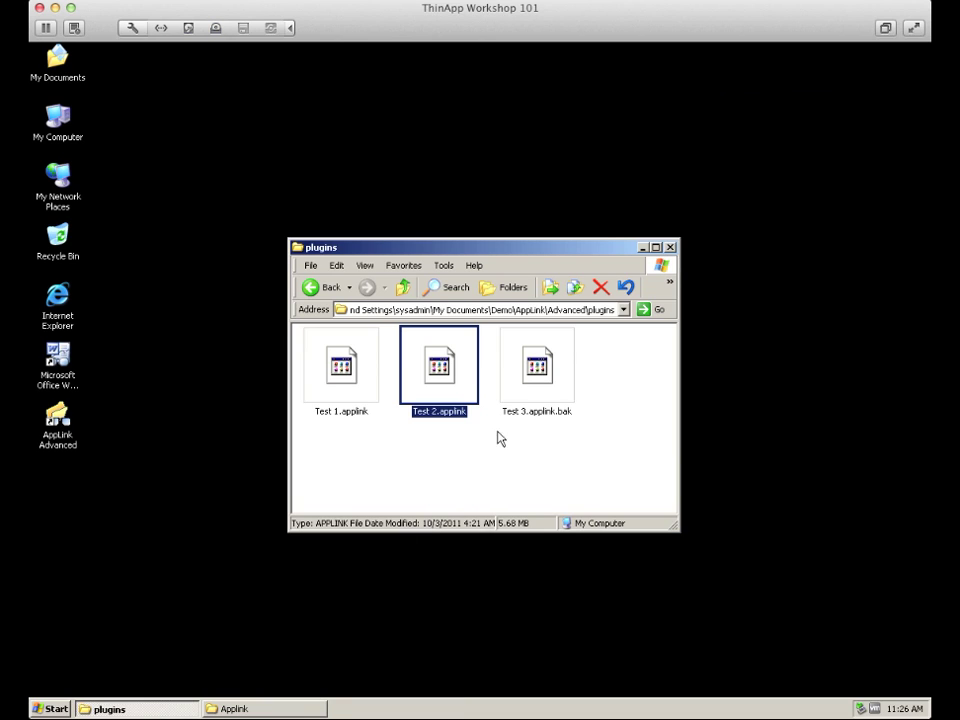
{"action": "left_click", "coordinate": [521, 388]}
{"action": "left_click", "coordinate": [521, 389]}
{"action": "key", "text": "End"}
{"action": "key", "text": "BackSpace"}
{"action": "key", "text": "BackSpace"}
{"action": "key", "text": "BackSpace"}
{"action": "key", "text": "BackSpace"}
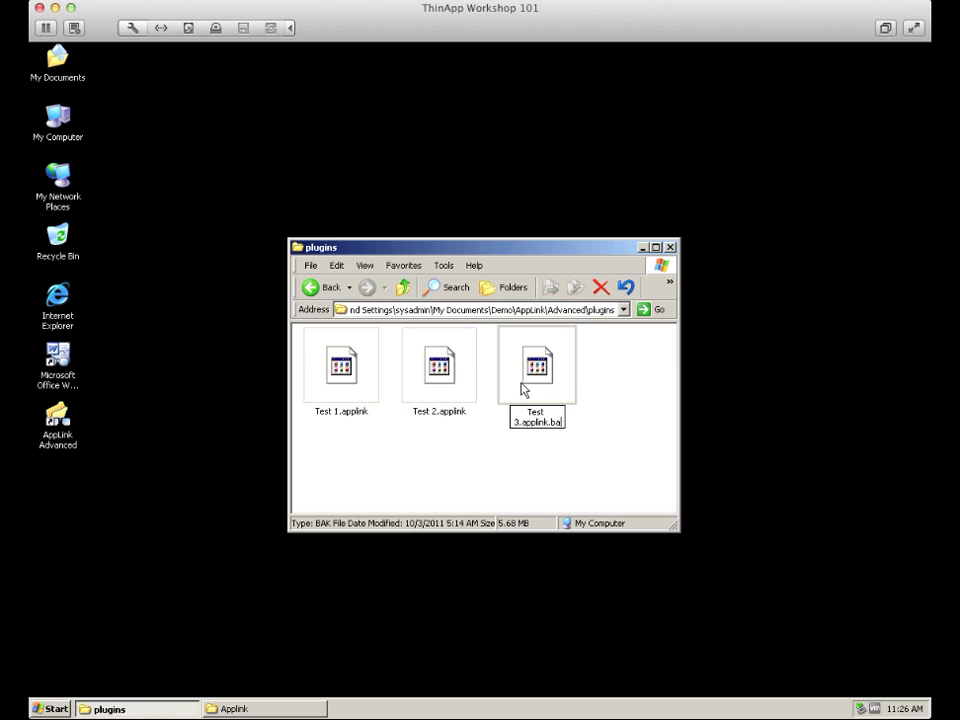
{"action": "key", "text": "Return"}
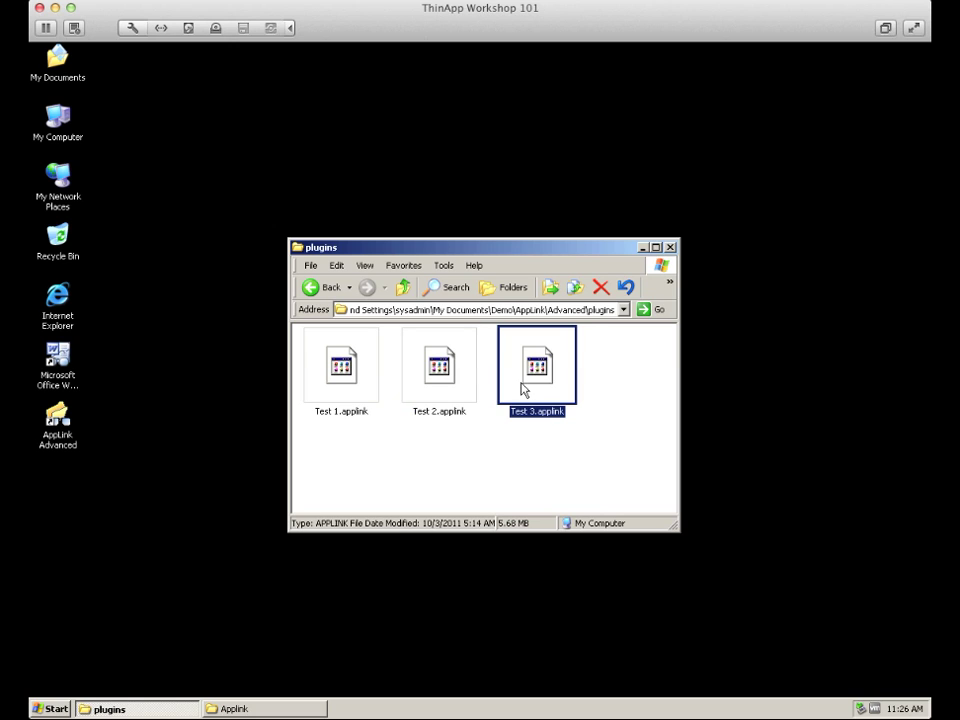
{"action": "left_click", "coordinate": [642, 247]}
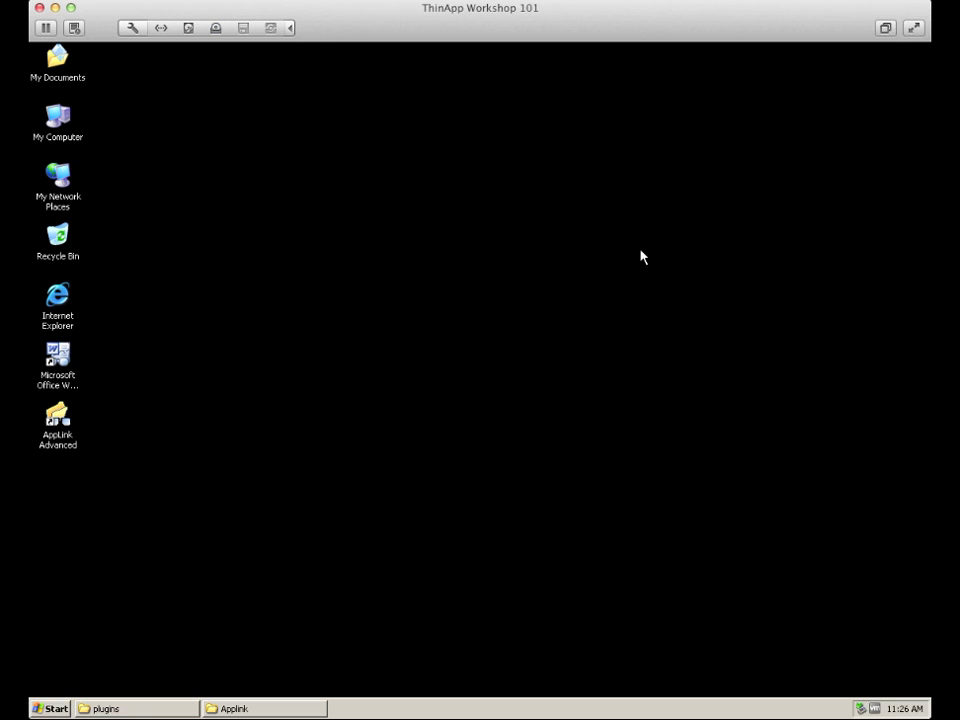
Start AppLink Advanced with Test 3 enabled, view Applink Test.rtf, and close the document.
{"action": "double_click", "coordinate": [72, 422]}
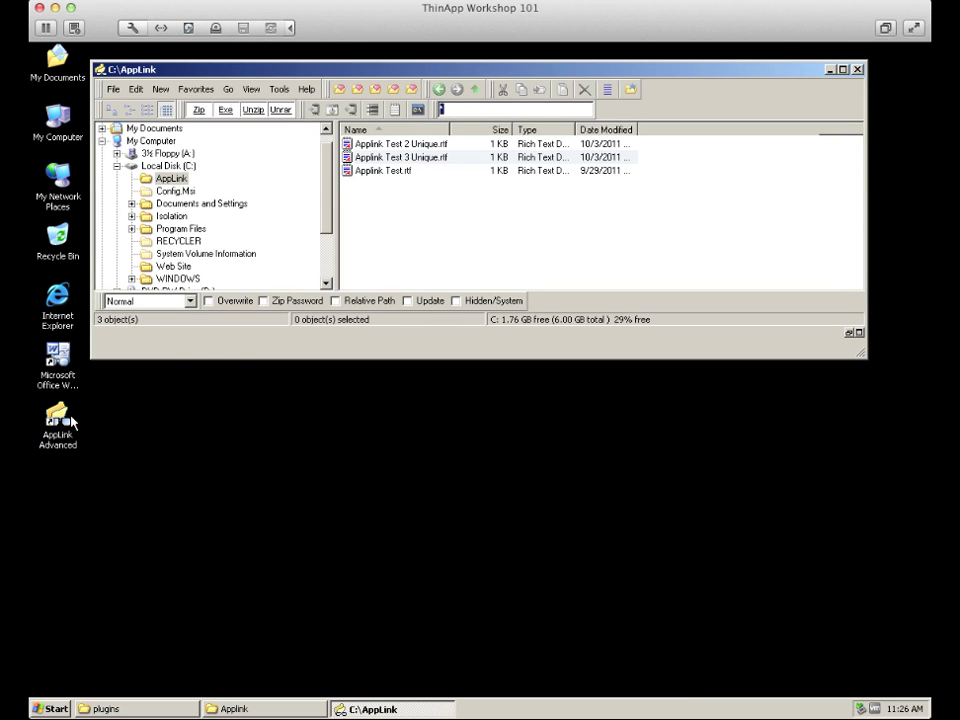
{"action": "double_click", "coordinate": [376, 172]}
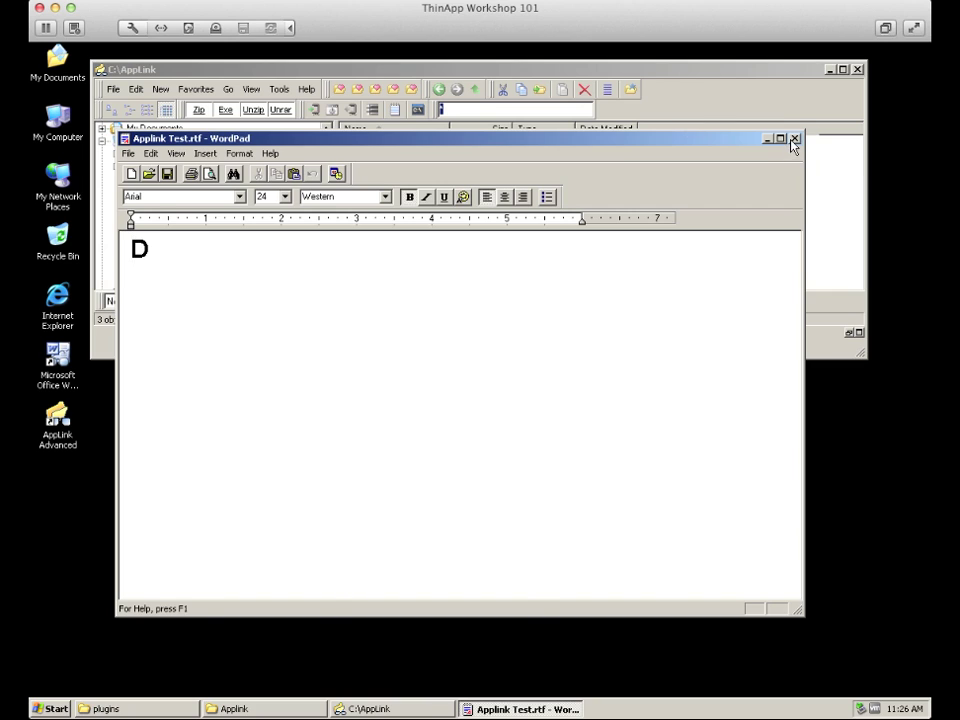
{"action": "left_click", "coordinate": [793, 139]}
Go through the Test 2 Unique and Test 3 Unique files in the list, then view Applink Test.rtf again and close it.
{"action": "left_click", "coordinate": [396, 144]}
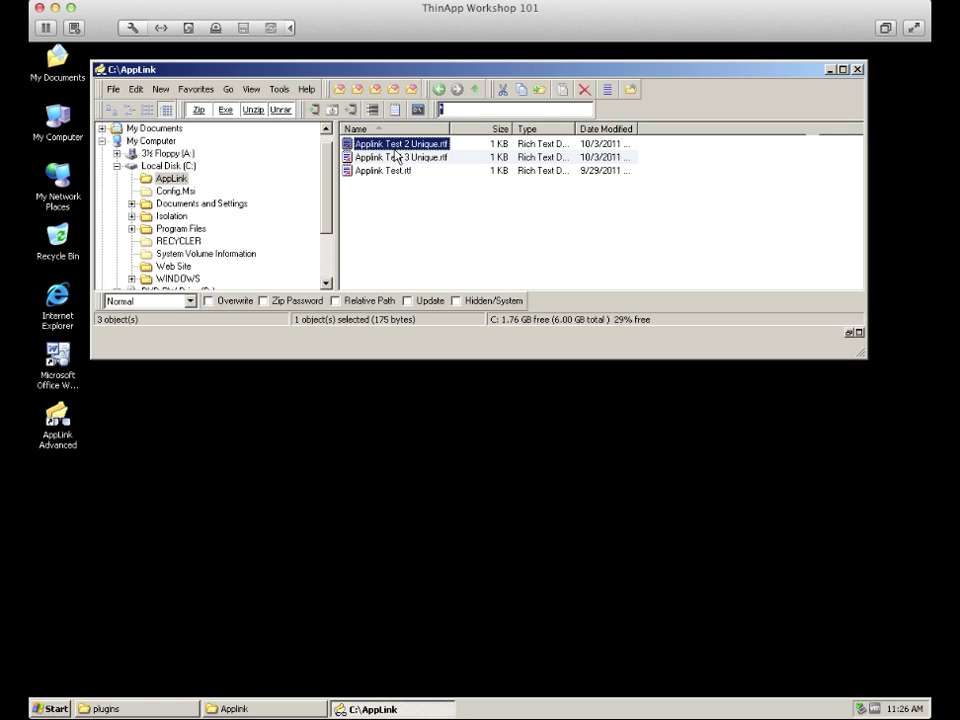
{"action": "left_click", "coordinate": [396, 158]}
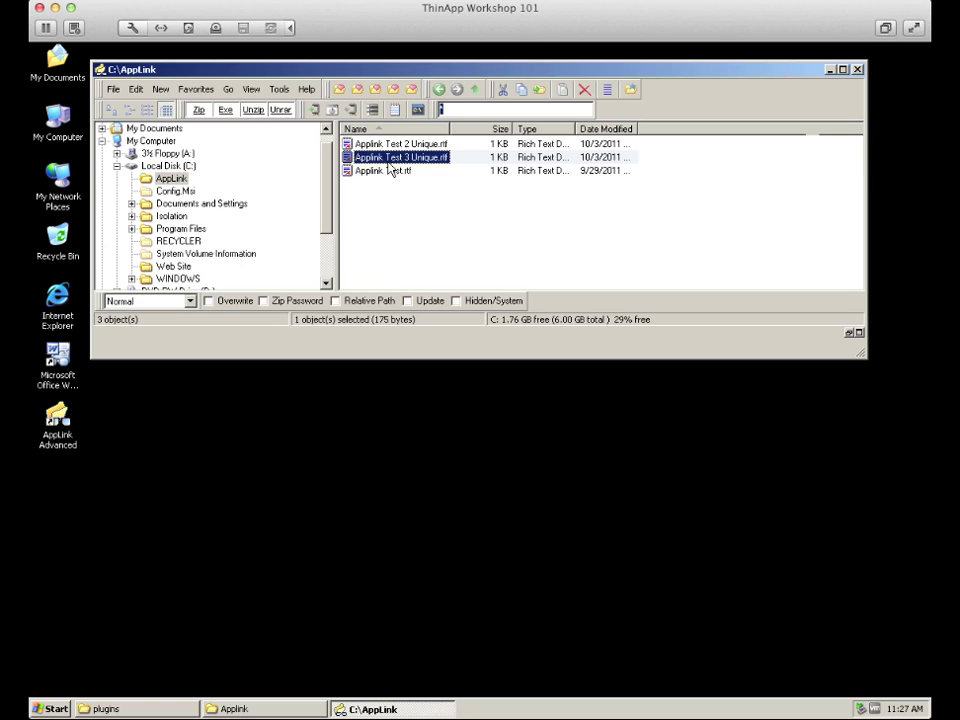
{"action": "left_click", "coordinate": [383, 172]}
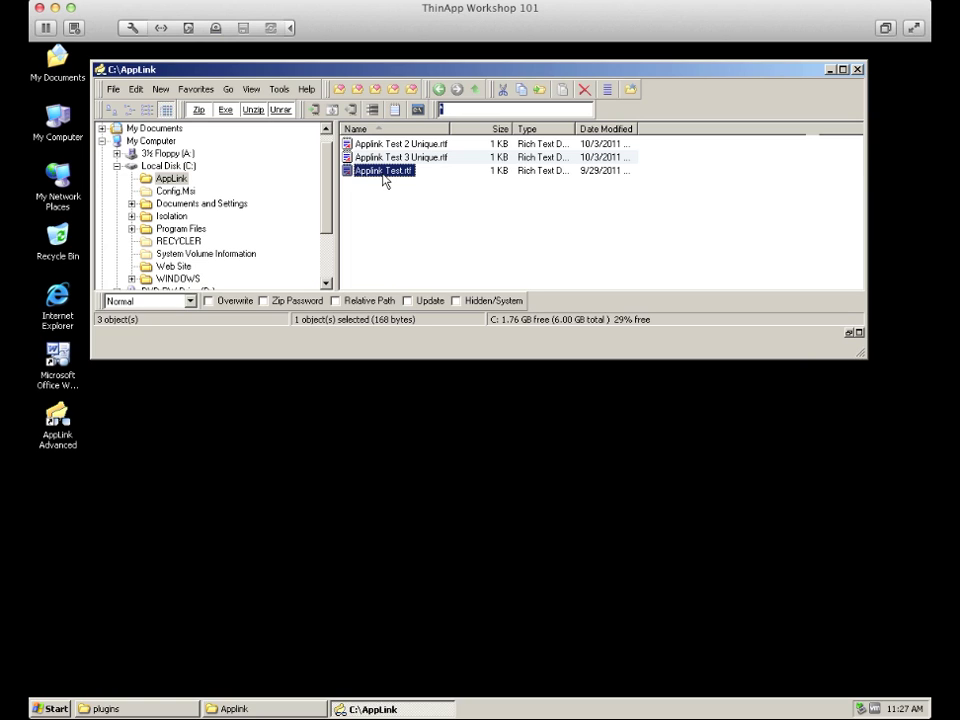
{"action": "double_click", "coordinate": [383, 174]}
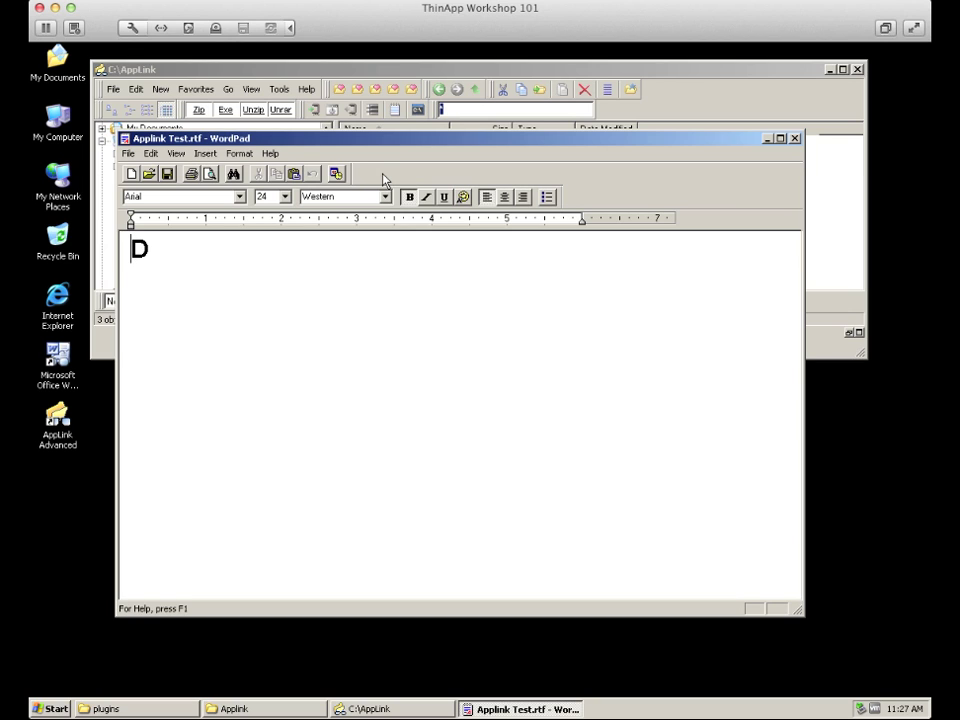
{"action": "left_click", "coordinate": [795, 138]}
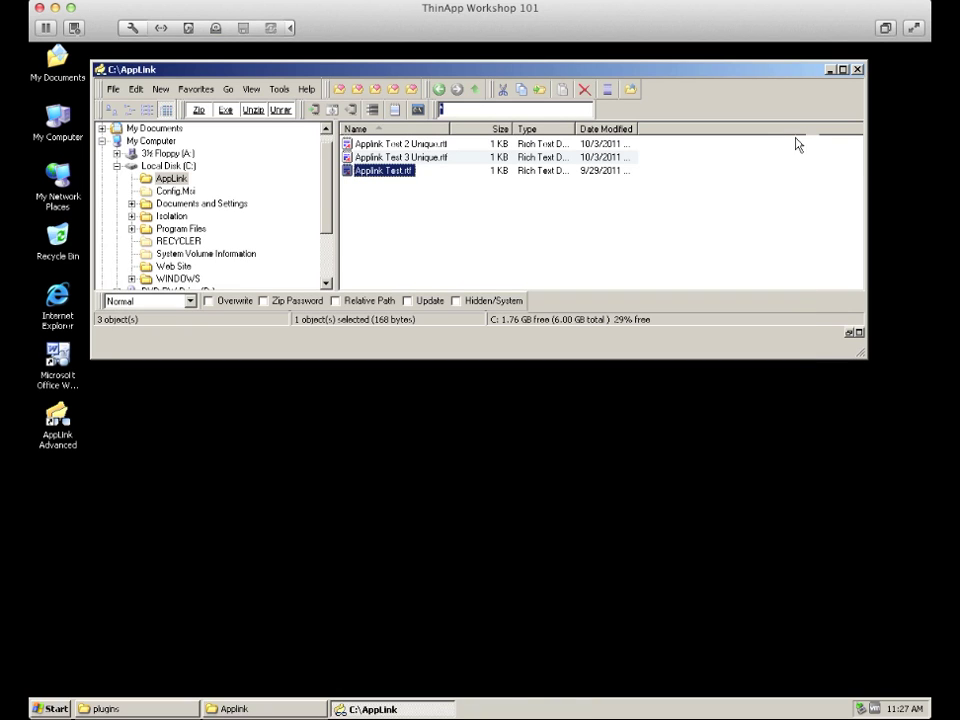
View Applink Test 2 Unique.rtf with all three plugins enabled, and close the document and the AppLink Advanced file manager.
{"action": "double_click", "coordinate": [405, 145]}
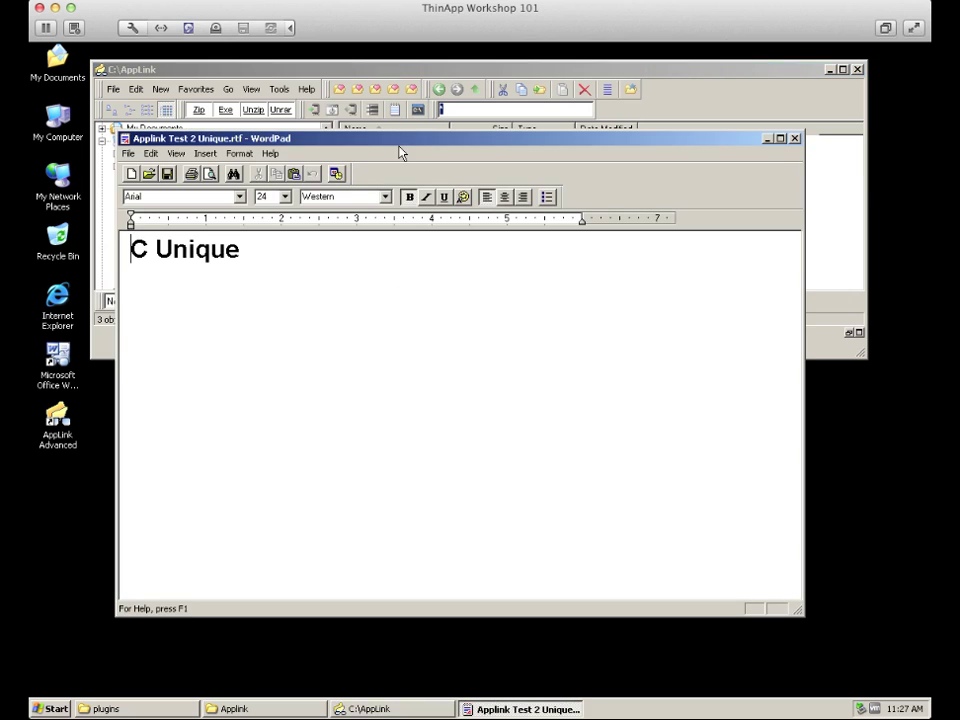
{"action": "left_click", "coordinate": [795, 138]}
{"action": "left_click", "coordinate": [857, 69]}
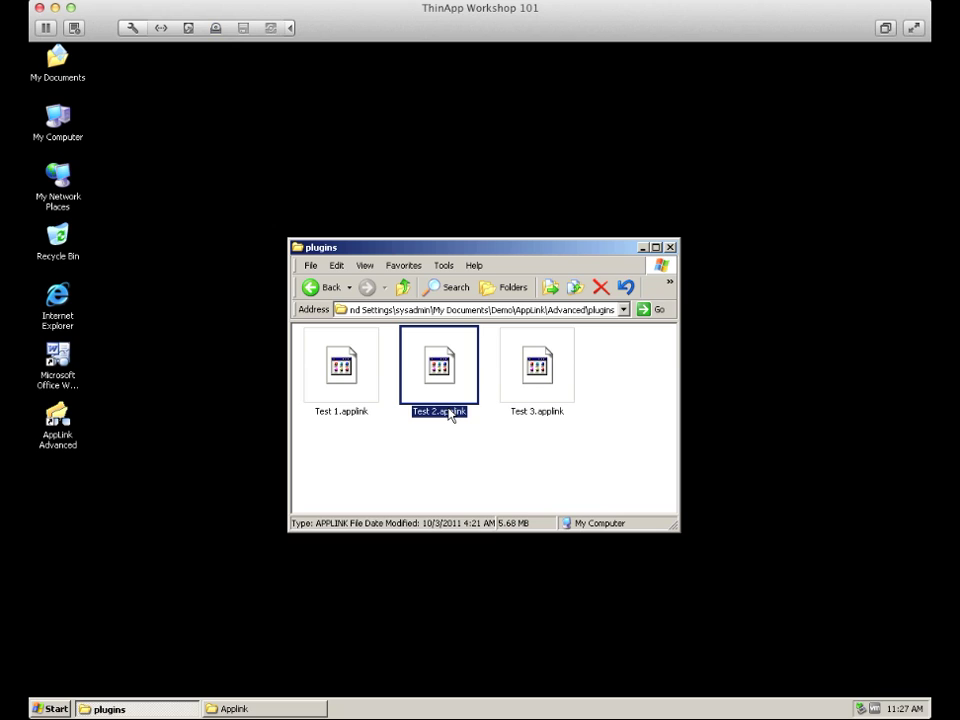
Disable the Test 2 plugin by renaming Test 2.applink to Test 2.applink.old, and minimize the plugins folder window.
{"action": "left_click", "coordinate": [541, 388]}
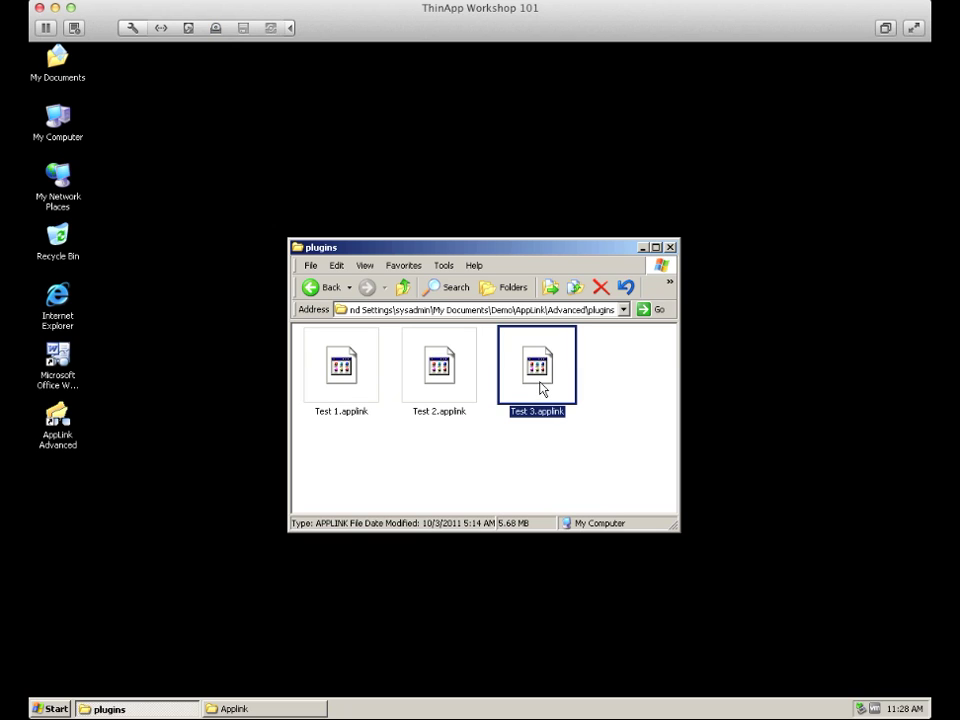
{"action": "left_click", "coordinate": [445, 383]}
{"action": "left_click", "coordinate": [445, 383], "text": "ctrl"}
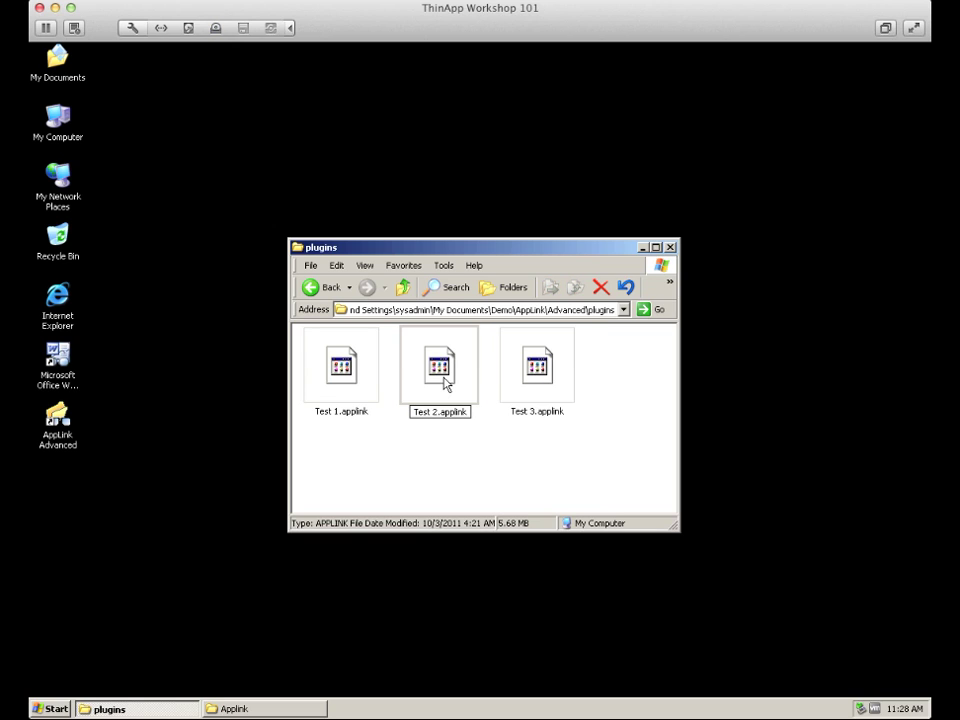
{"action": "type", "text": ".old"}
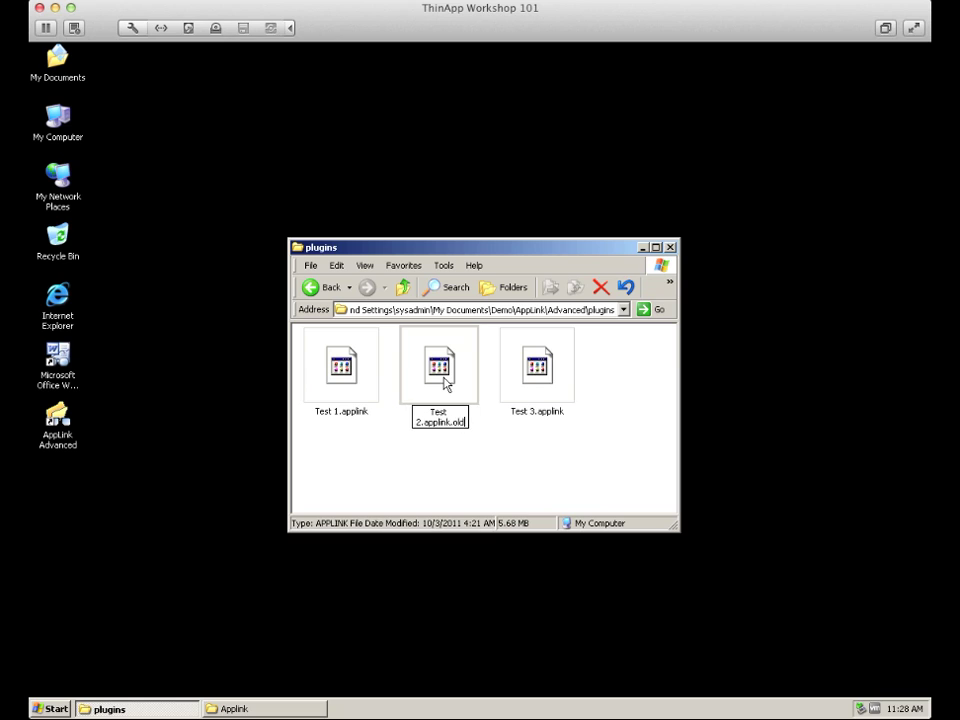
{"action": "key", "text": "Return"}
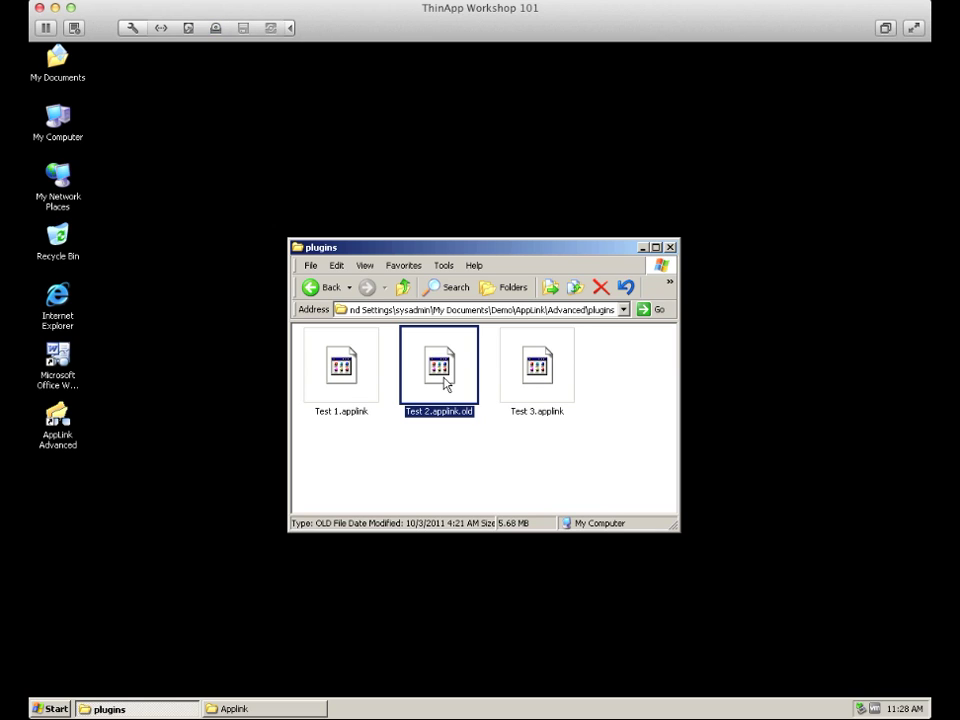
{"action": "left_click", "coordinate": [644, 247]}
Relaunch AppLink Advanced with Test 2 disabled, view and close Applink Test.rtf, and select Applink Test 3 Unique.rtf.
{"action": "double_click", "coordinate": [62, 436]}
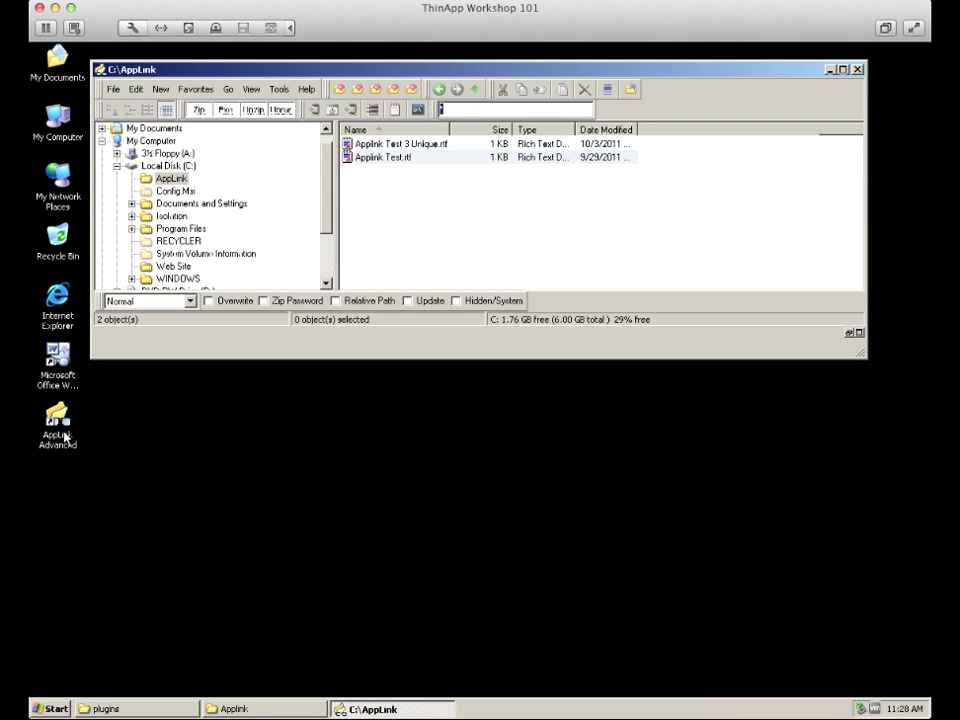
{"action": "left_click", "coordinate": [392, 160]}
{"action": "double_click", "coordinate": [392, 158]}
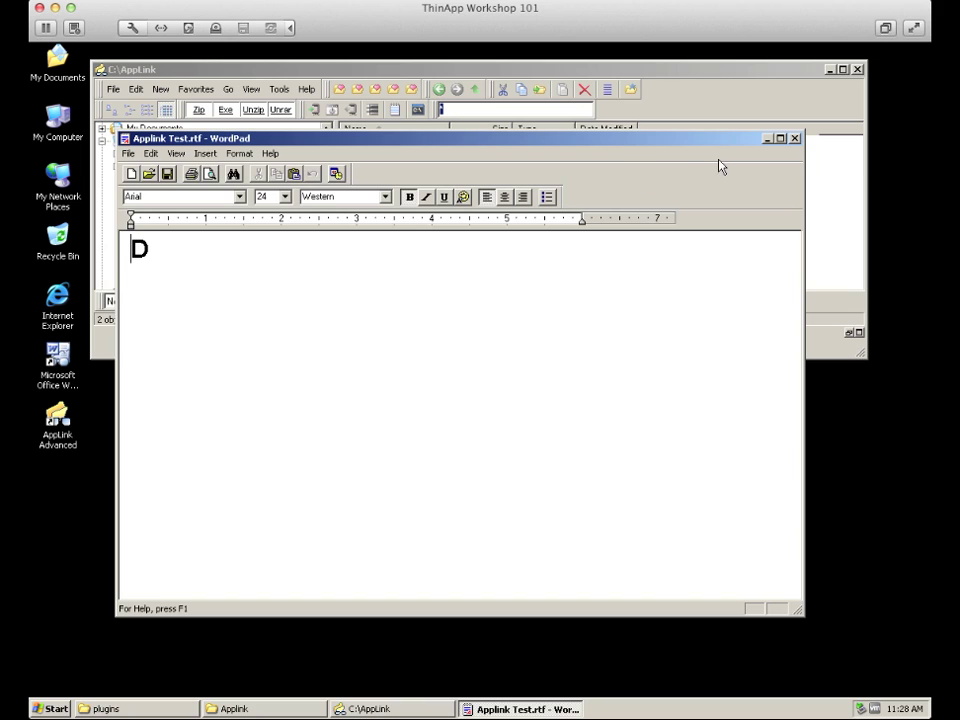
{"action": "left_click", "coordinate": [795, 138]}
{"action": "left_click", "coordinate": [433, 146]}
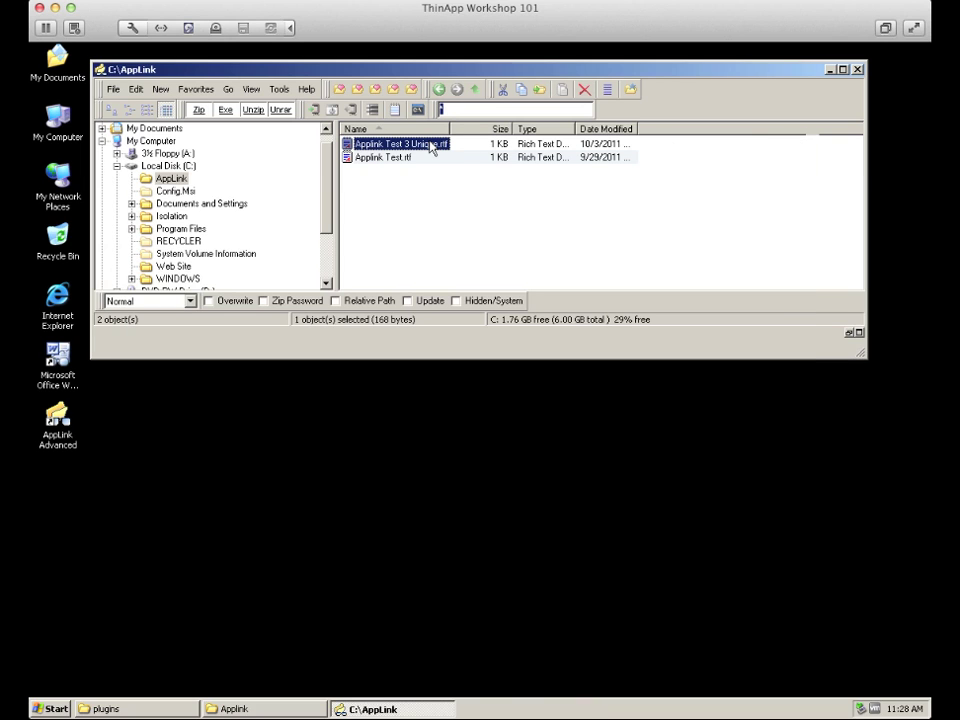